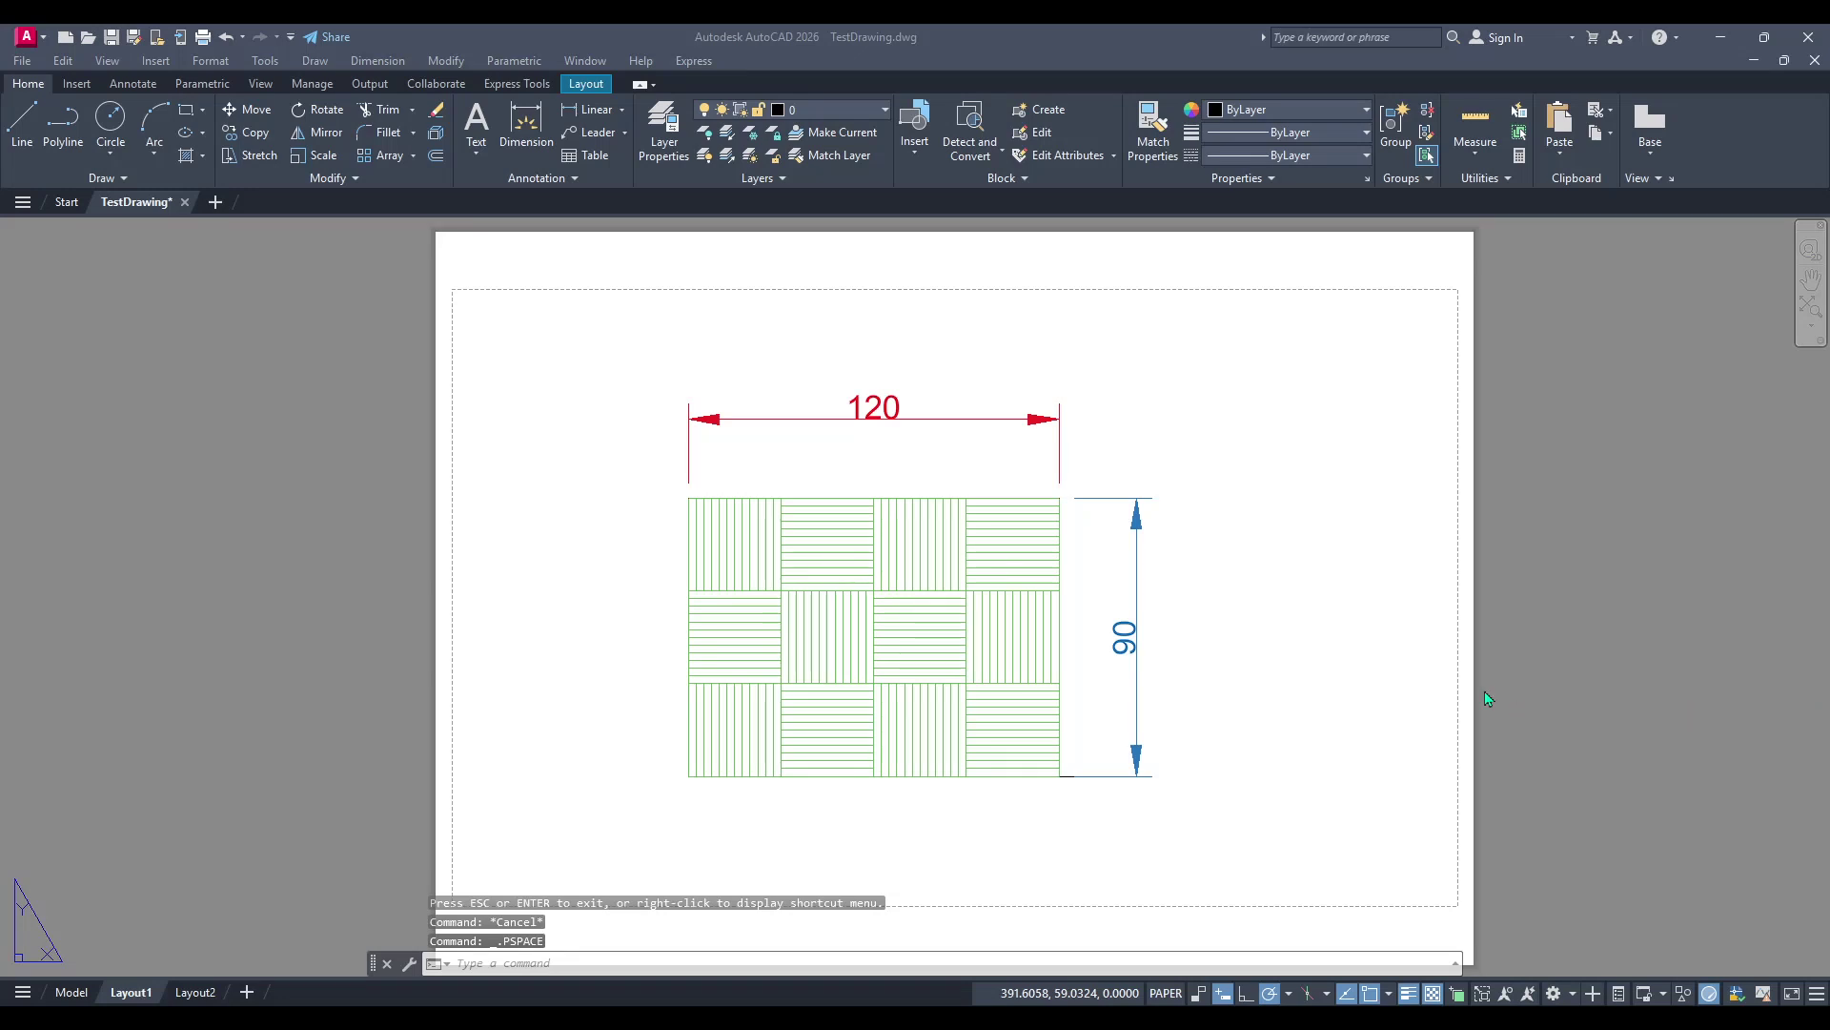
pyautogui.click(1307, 646)
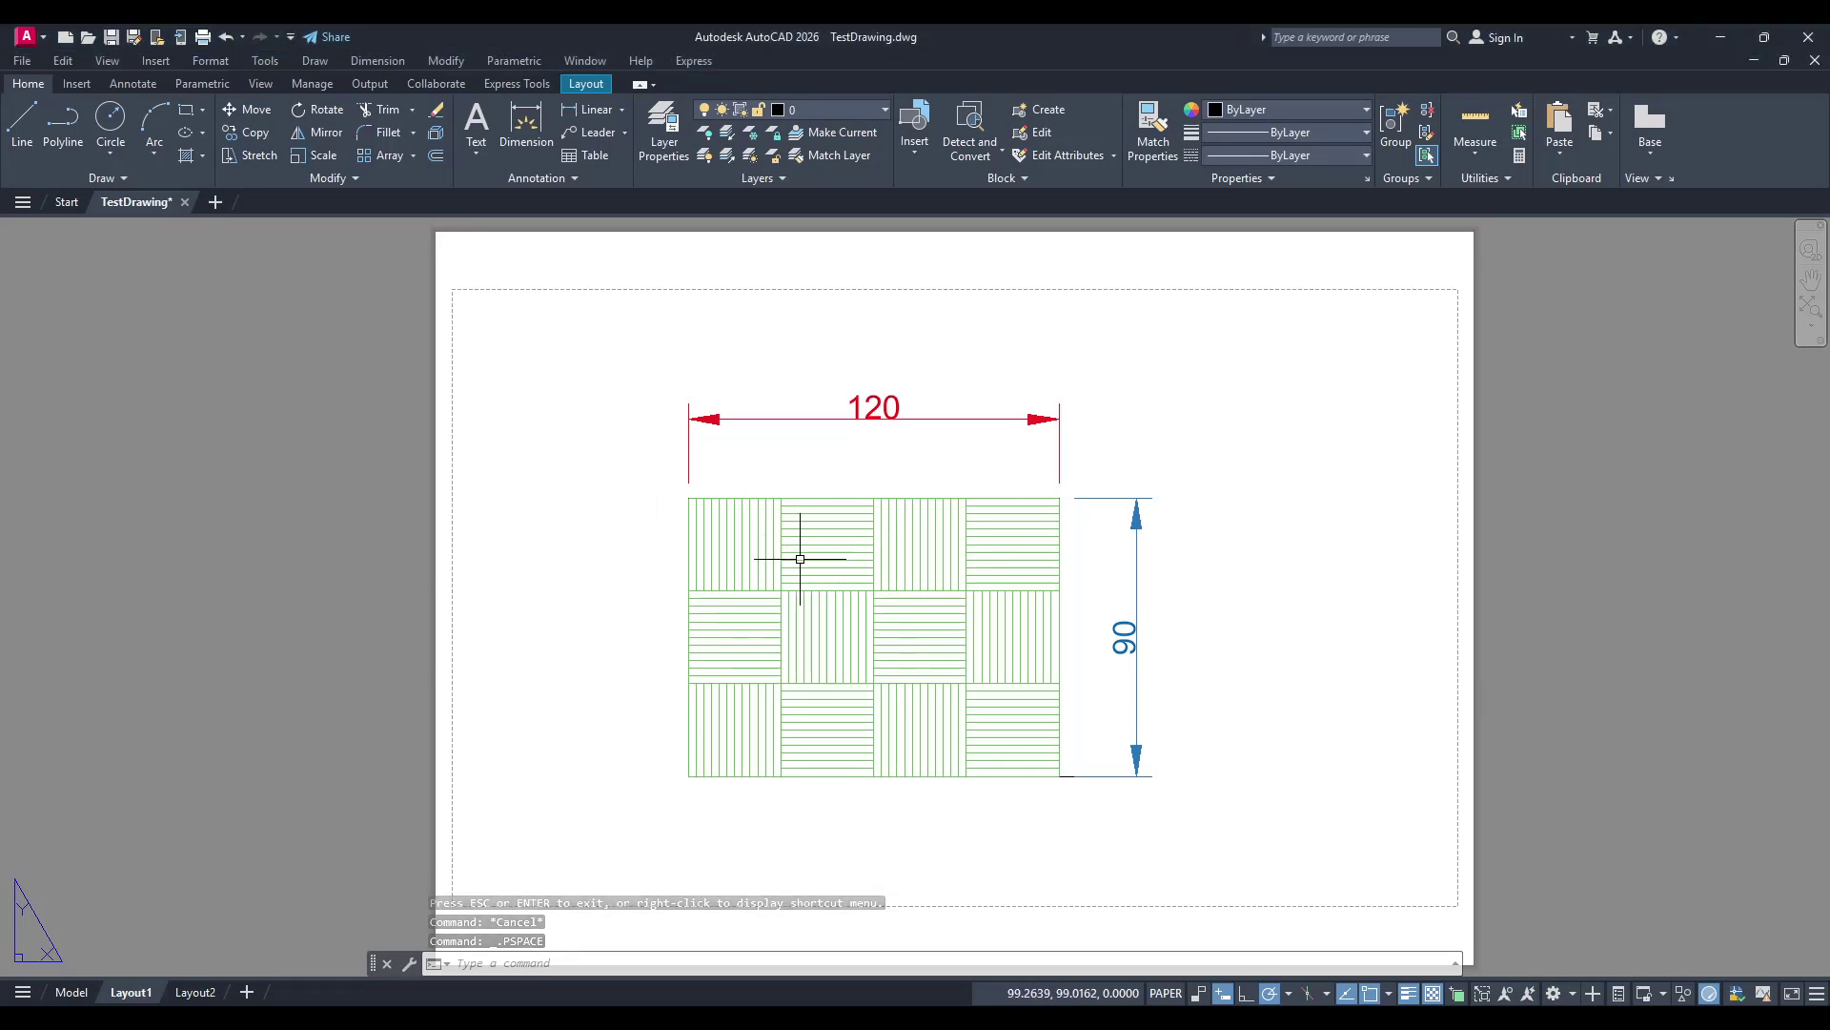
pyautogui.click(800, 559)
pyautogui.click(531, 637)
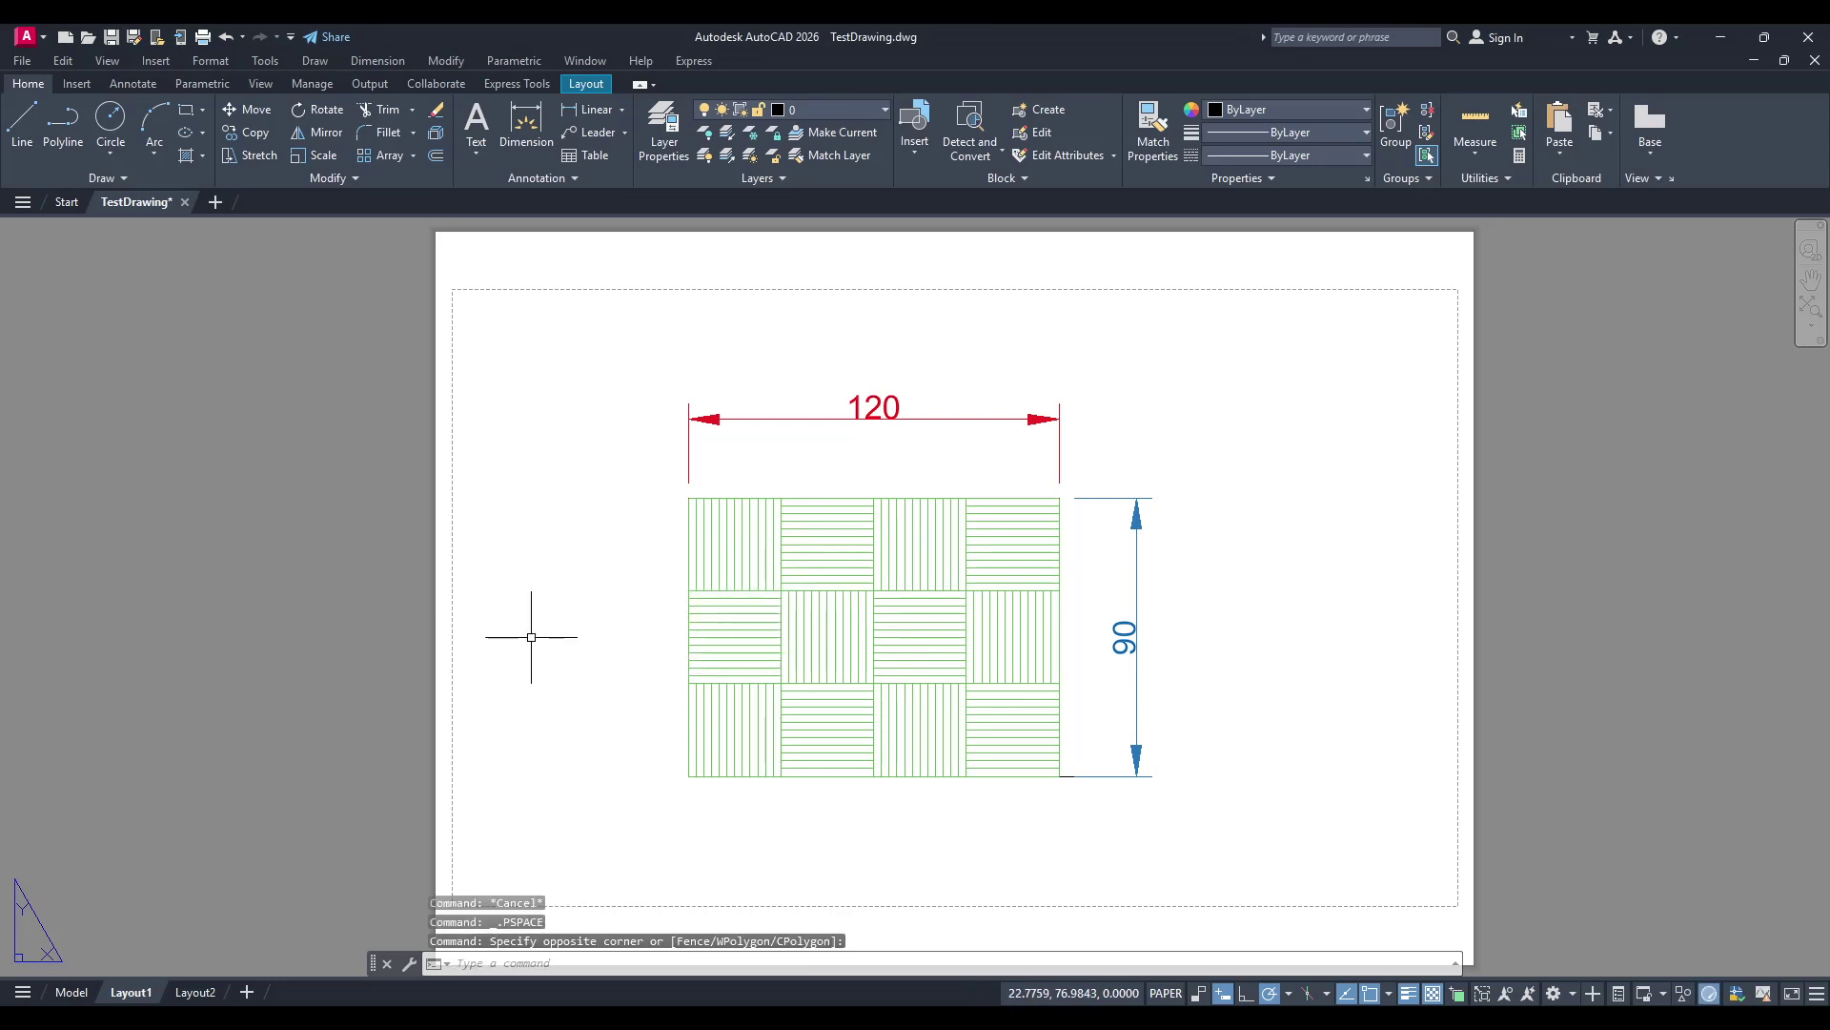
pyautogui.moveTo(821, 584)
pyautogui.mouseDown(button='middle')
pyautogui.moveTo(906, 555)
pyautogui.moveTo(920, 486)
pyautogui.moveTo(838, 601)
pyautogui.mouseUp(button='middle')
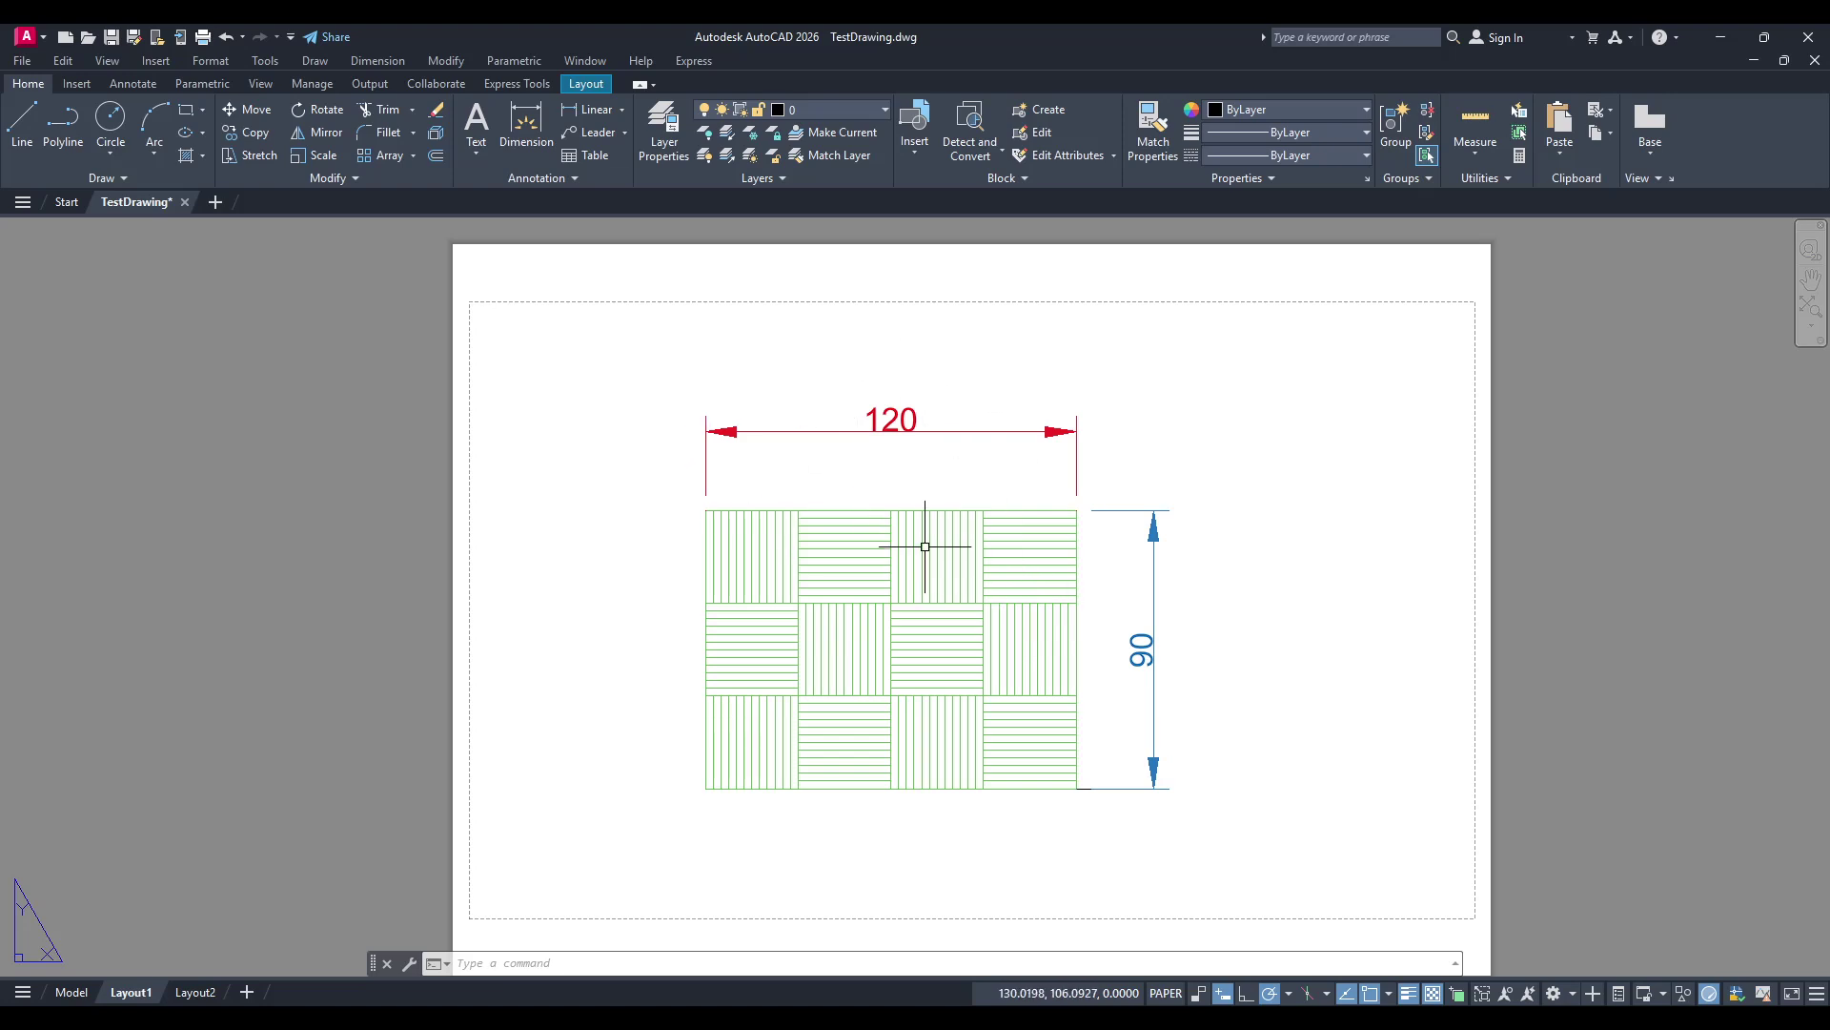
pyautogui.click(955, 557)
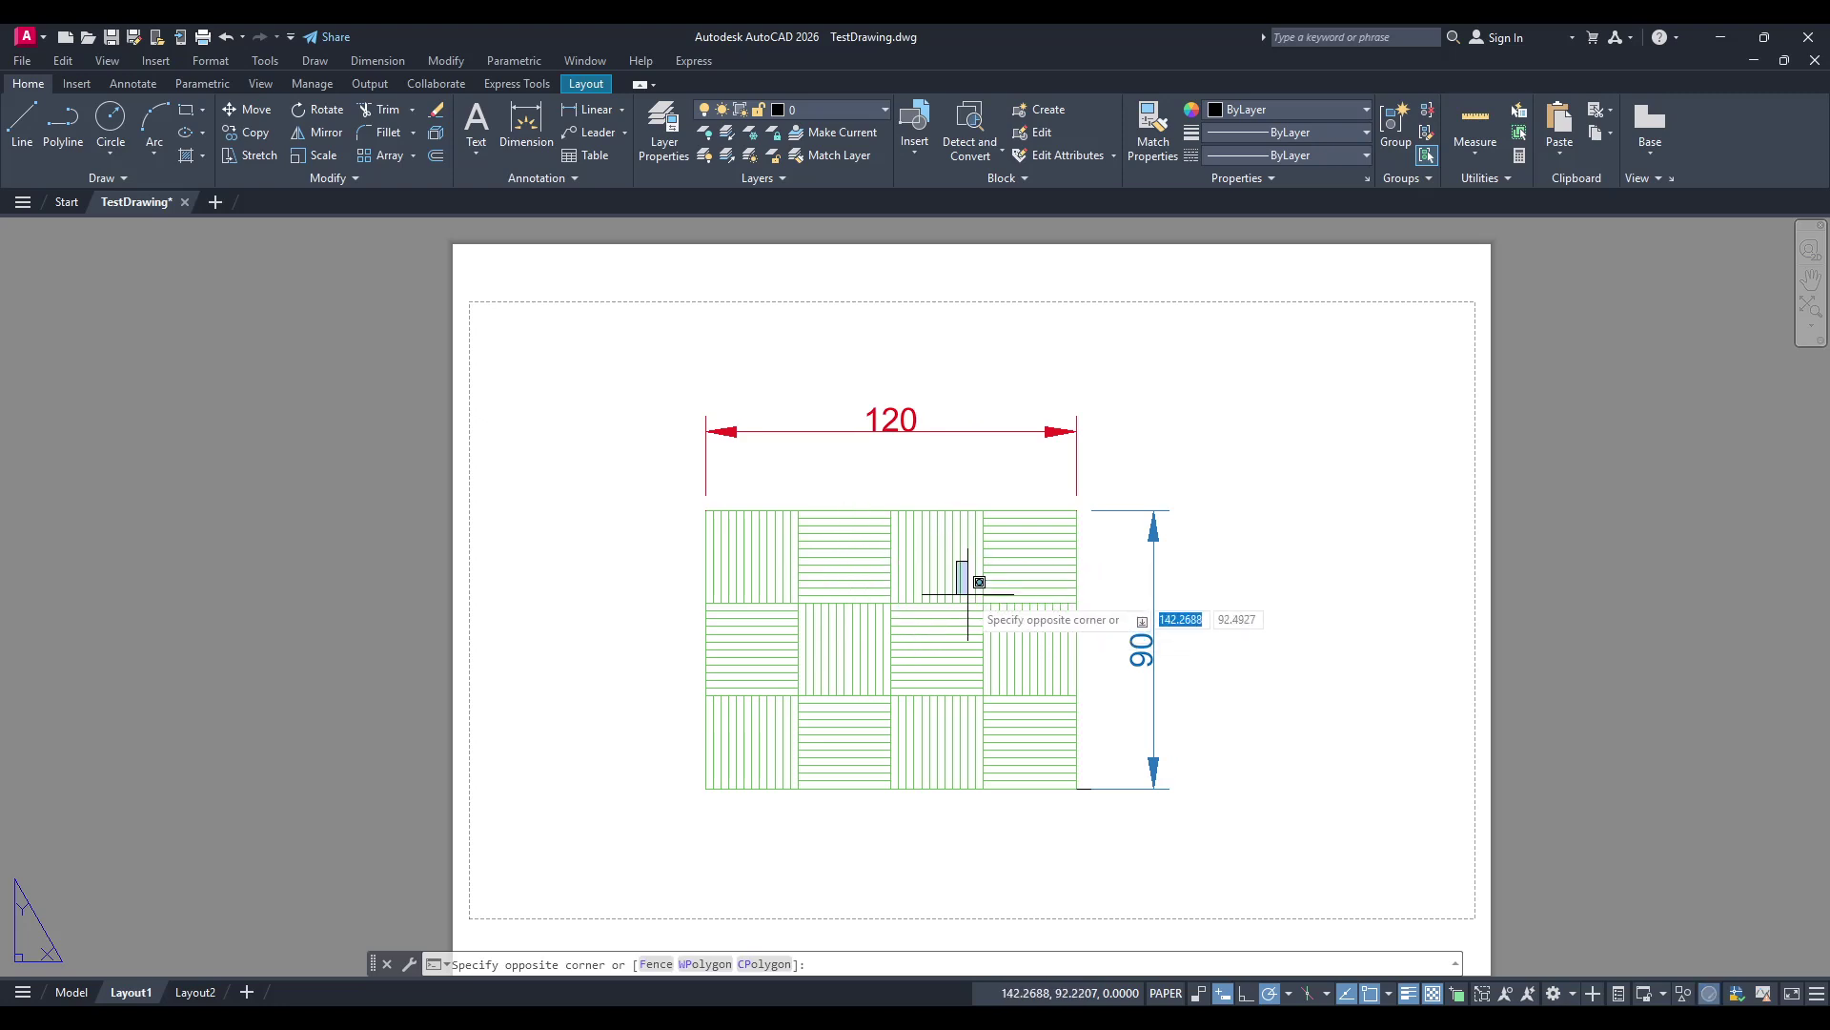
pyautogui.click(963, 590)
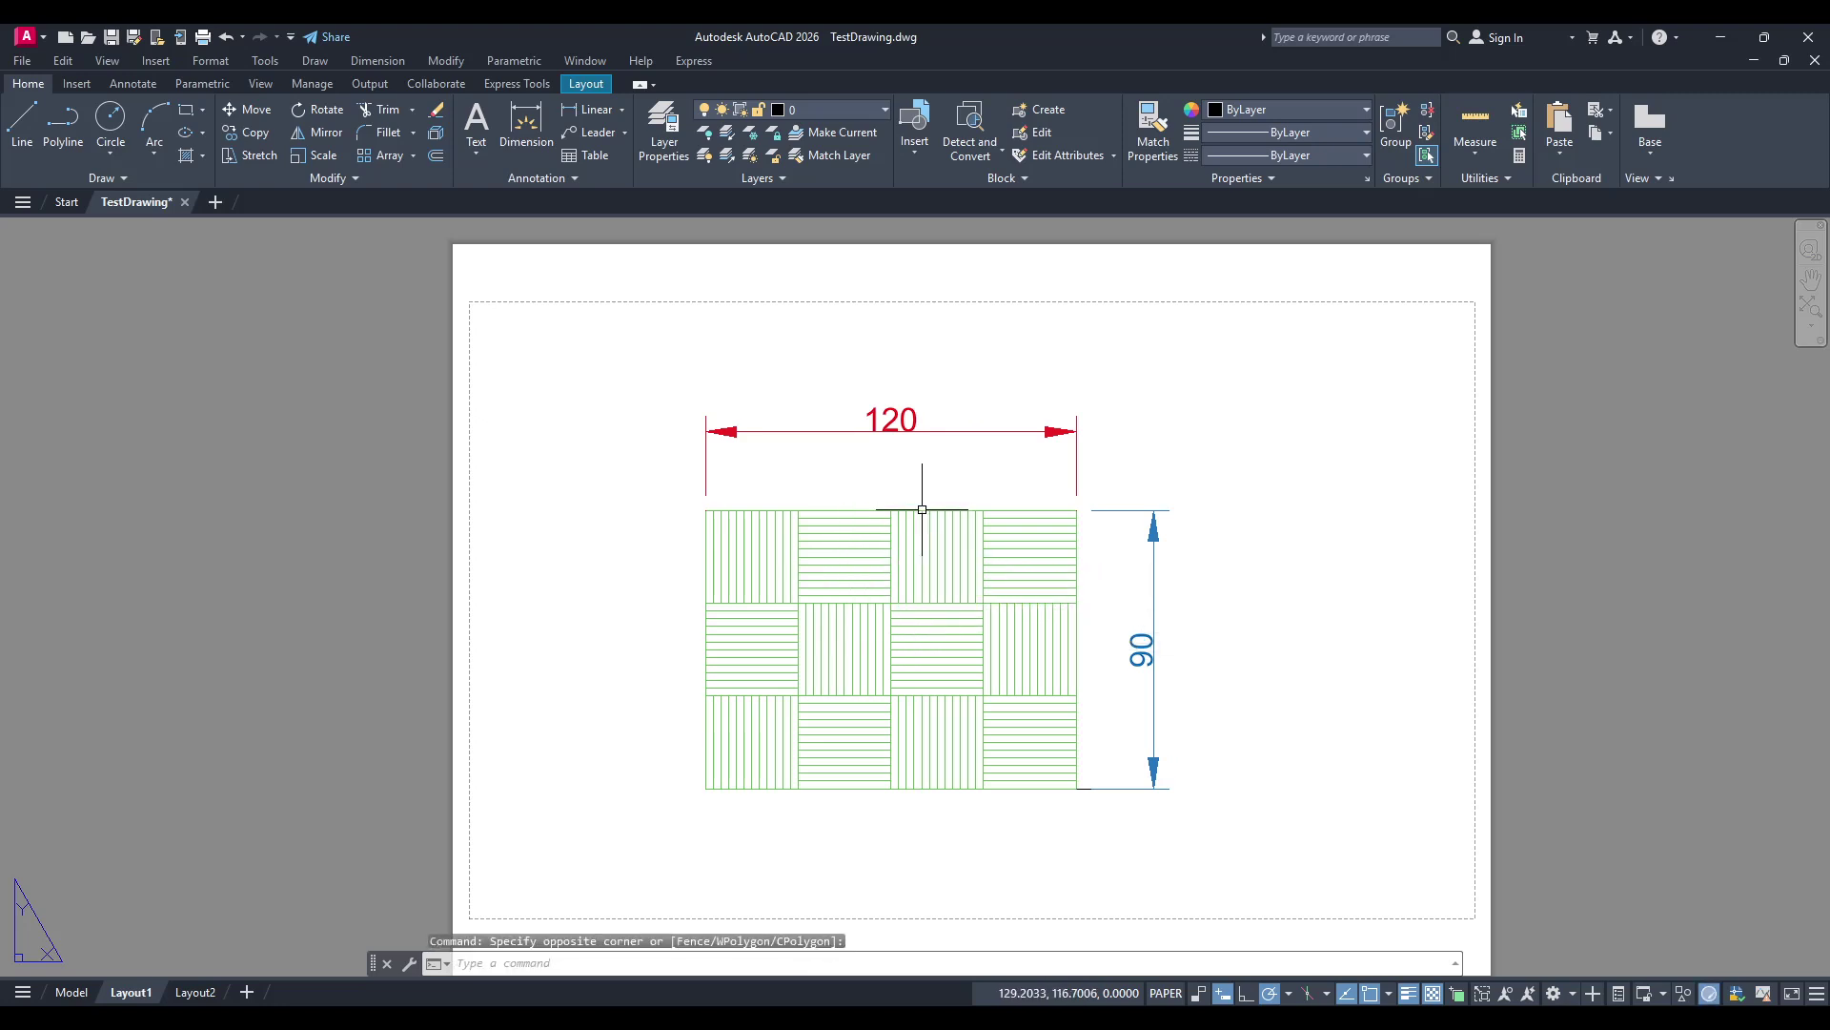
# Open the plot settings for Layout1, using the DWG To PDF.pc3 plotter and ISO A4 (297.00 x 210.00 MM) paper
pyautogui.hotkey('ctrl', 'p')
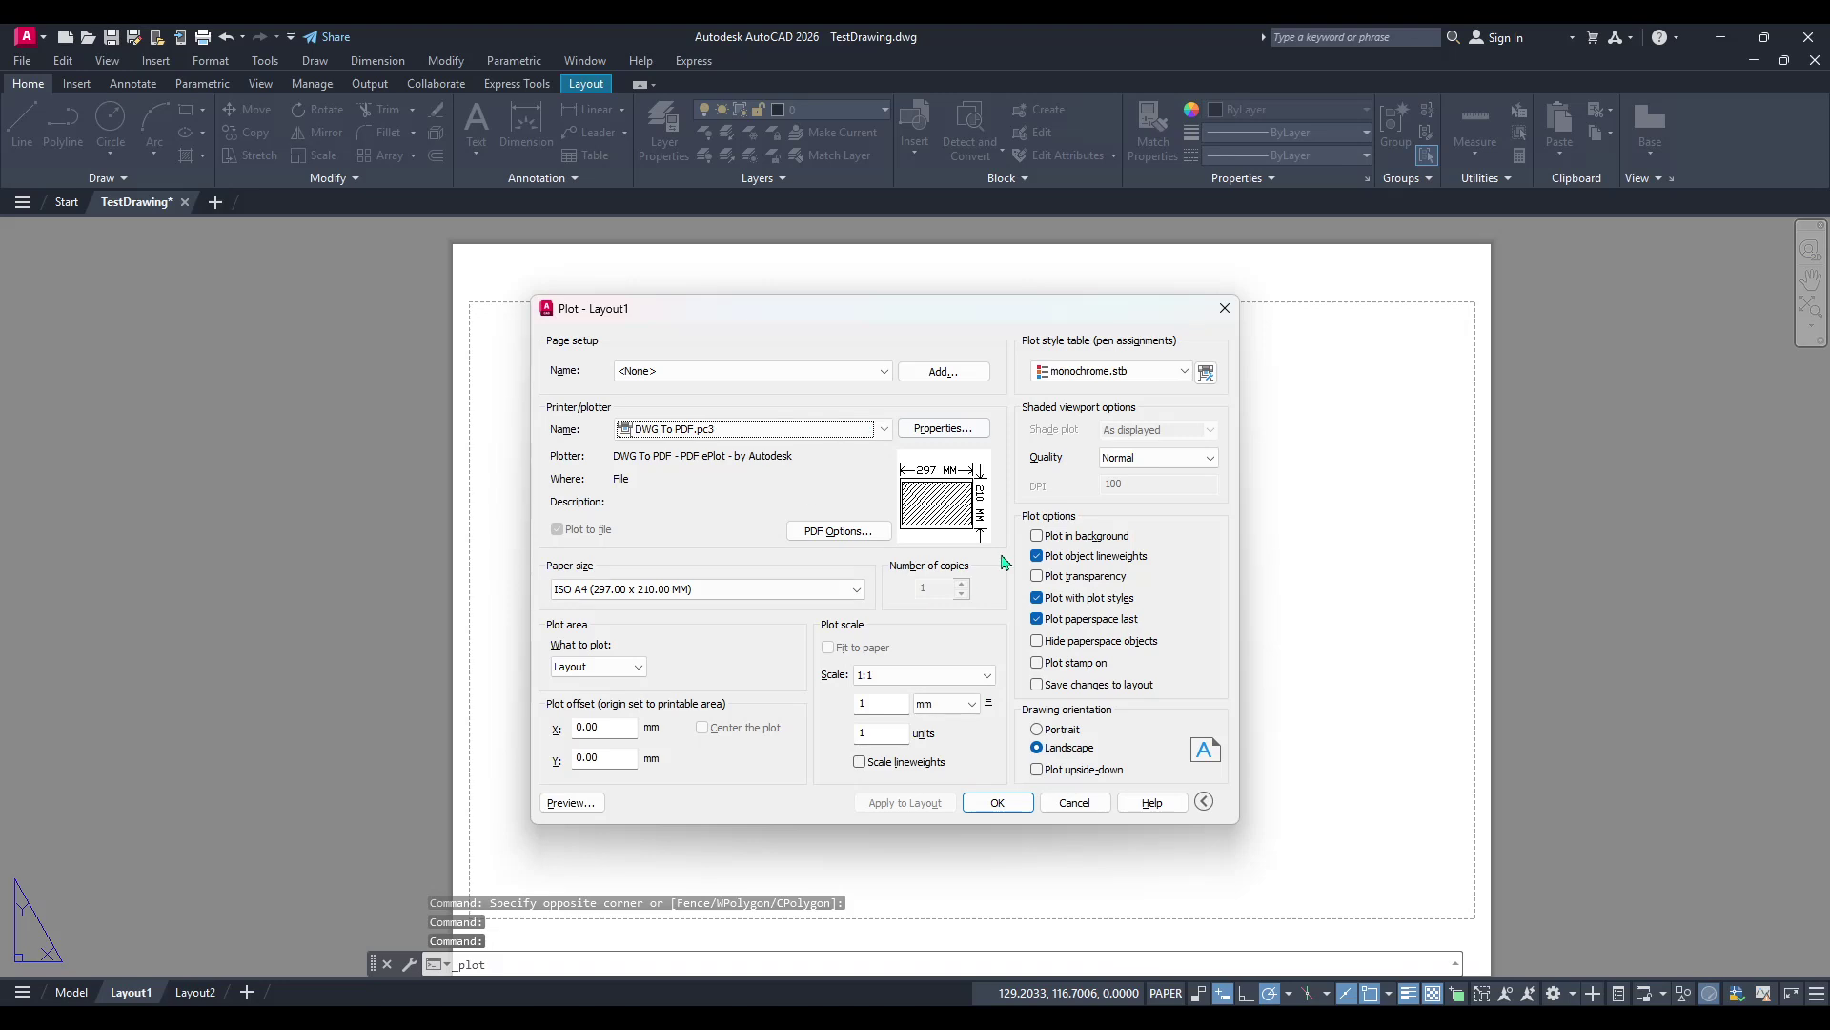
pyautogui.moveTo(948, 306); pyautogui.dragTo(1027, 308)
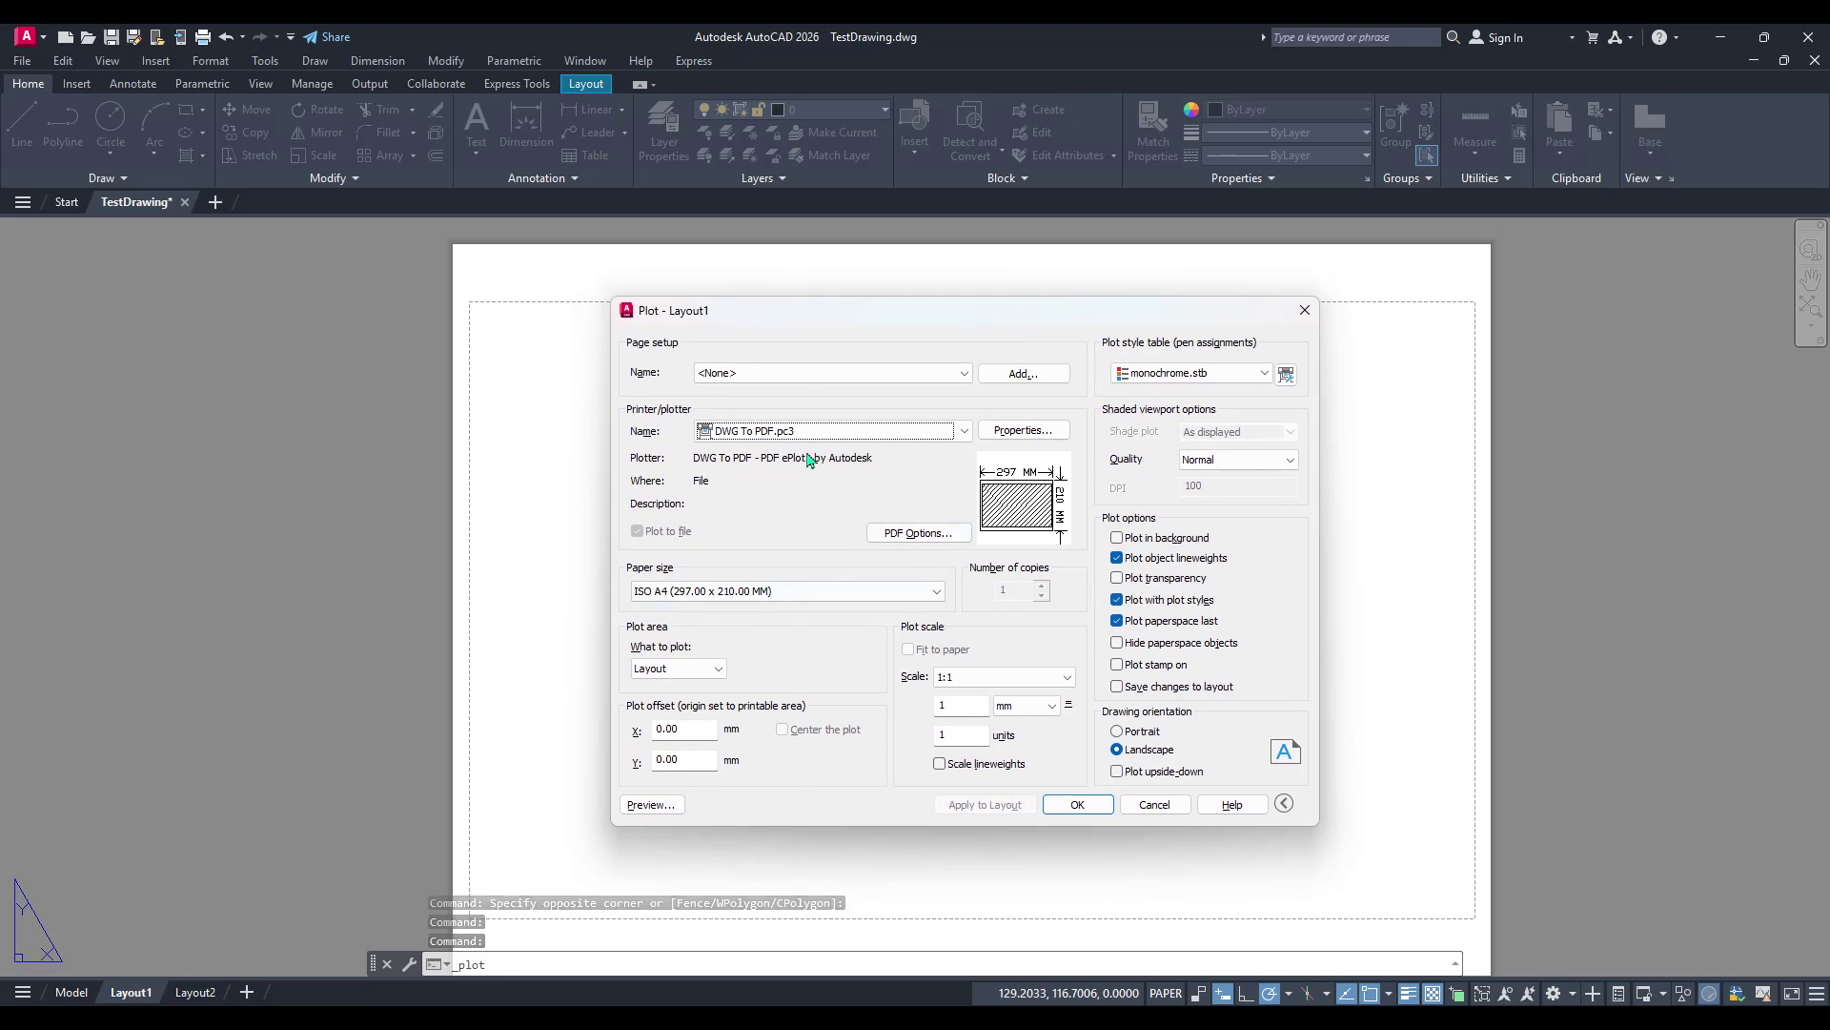
pyautogui.click(774, 431)
pyautogui.click(806, 433)
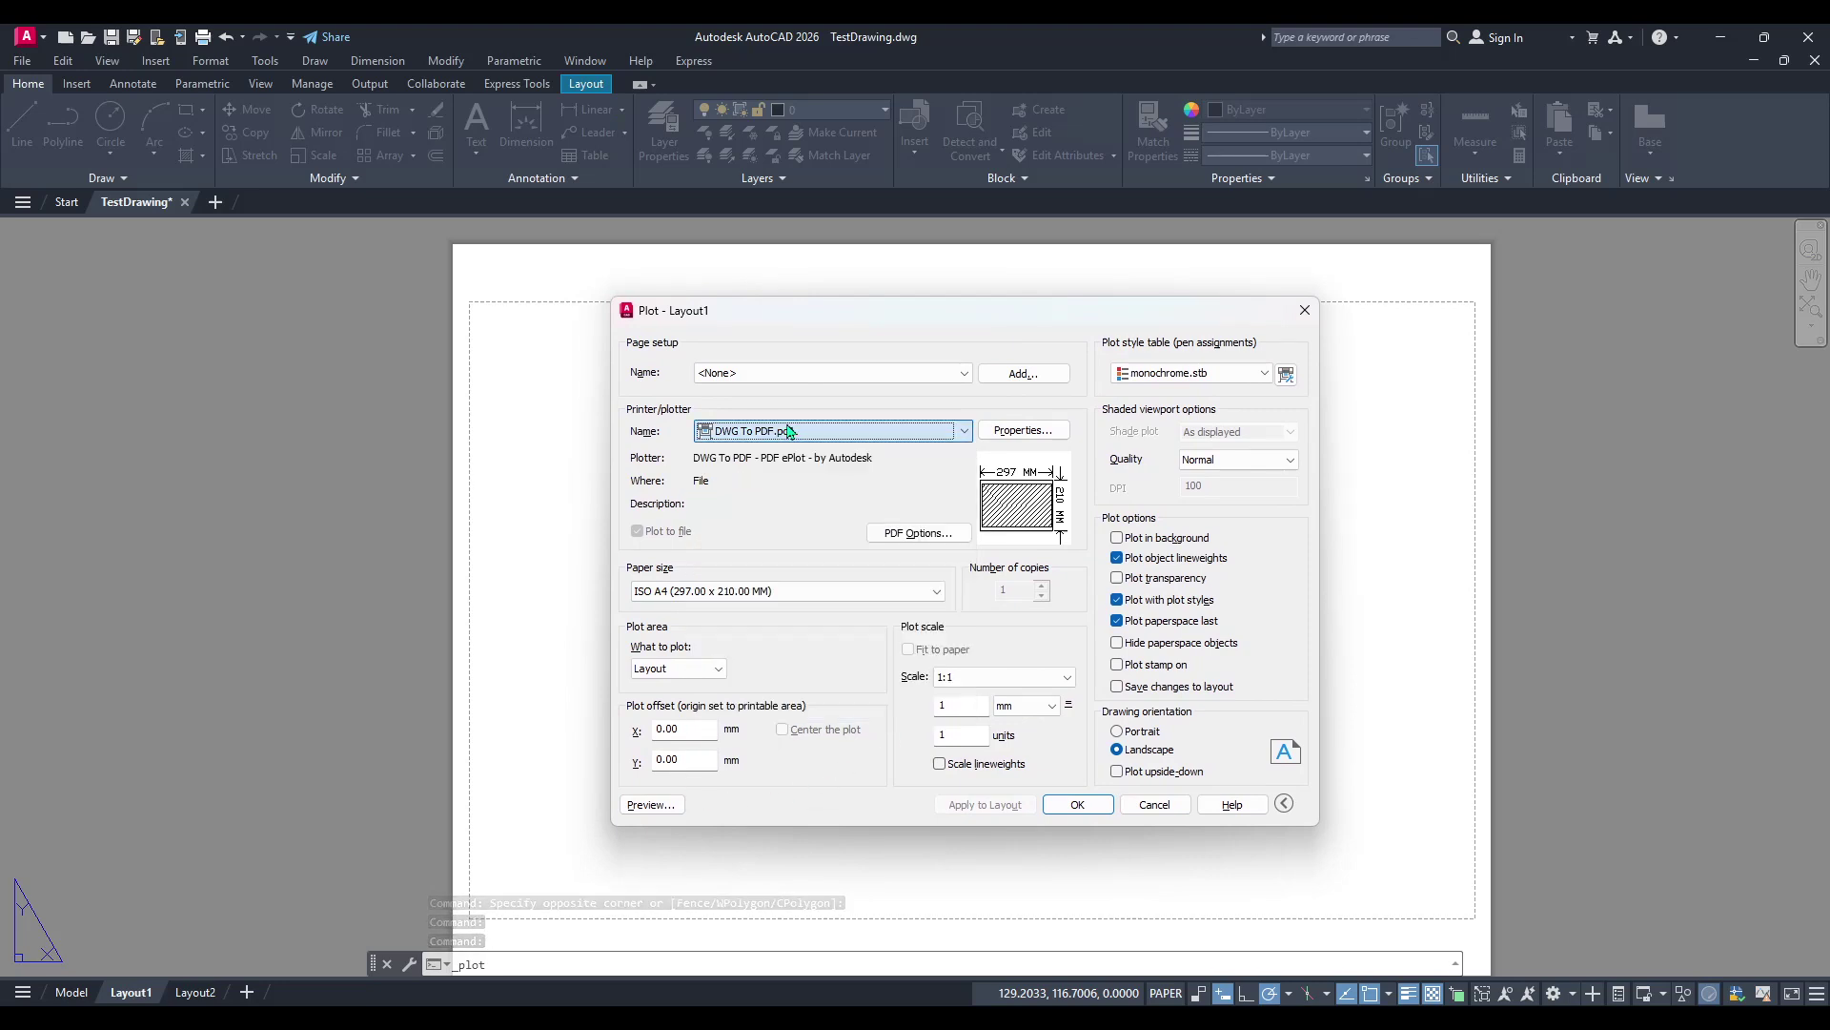
pyautogui.click(735, 593)
pyautogui.click(714, 603)
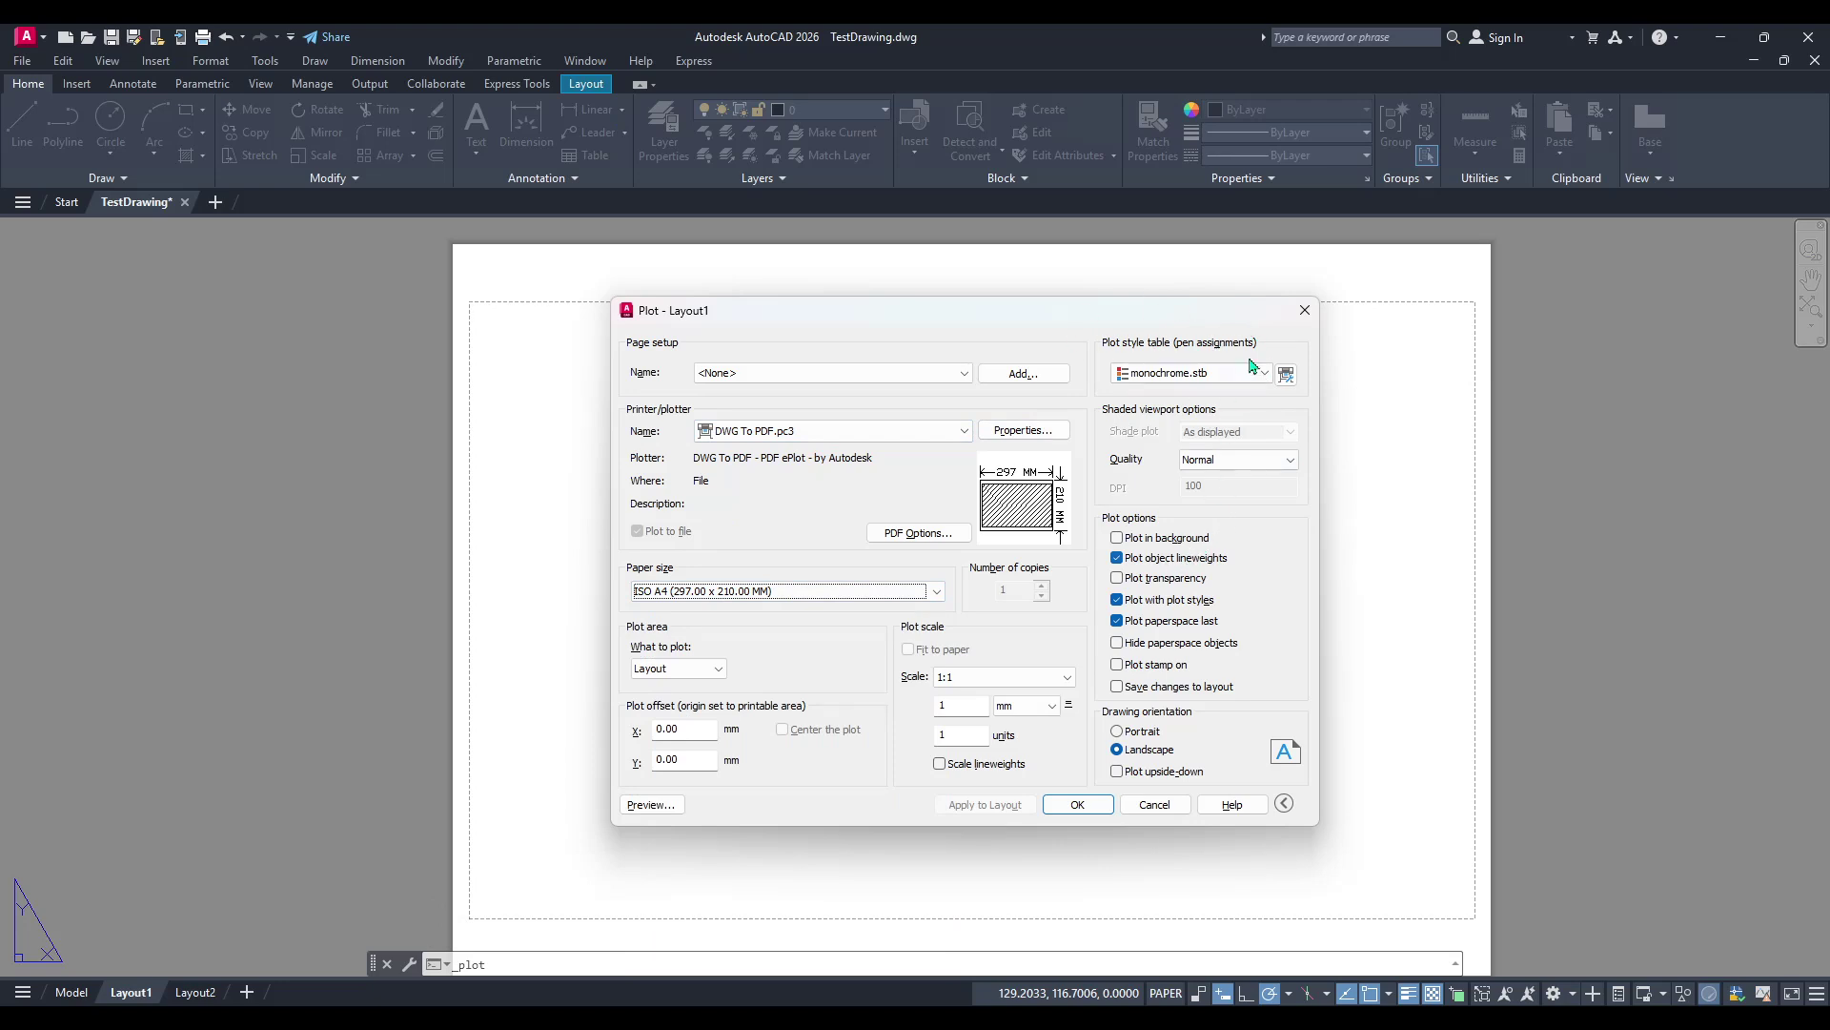
# Choose monochrome.stb as the plot style table for Layout1
pyautogui.moveTo(1120, 314); pyautogui.dragTo(1108, 312)
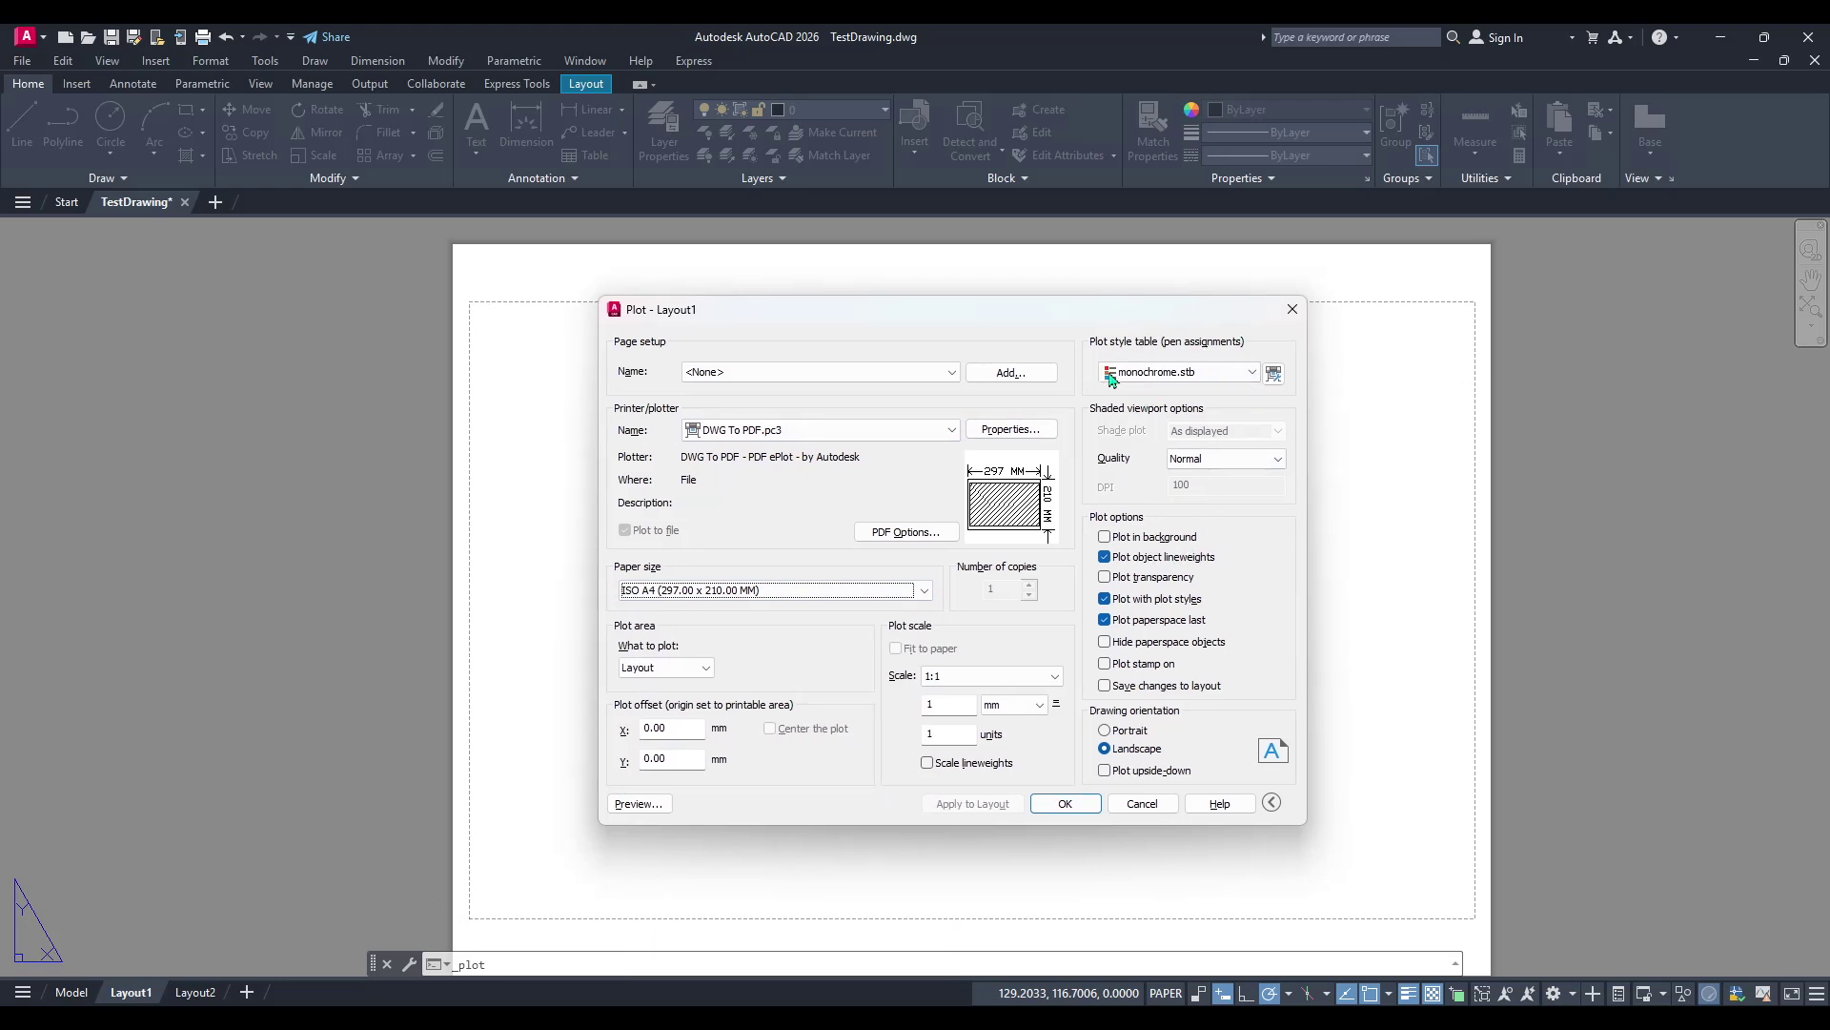
pyautogui.click(1155, 374)
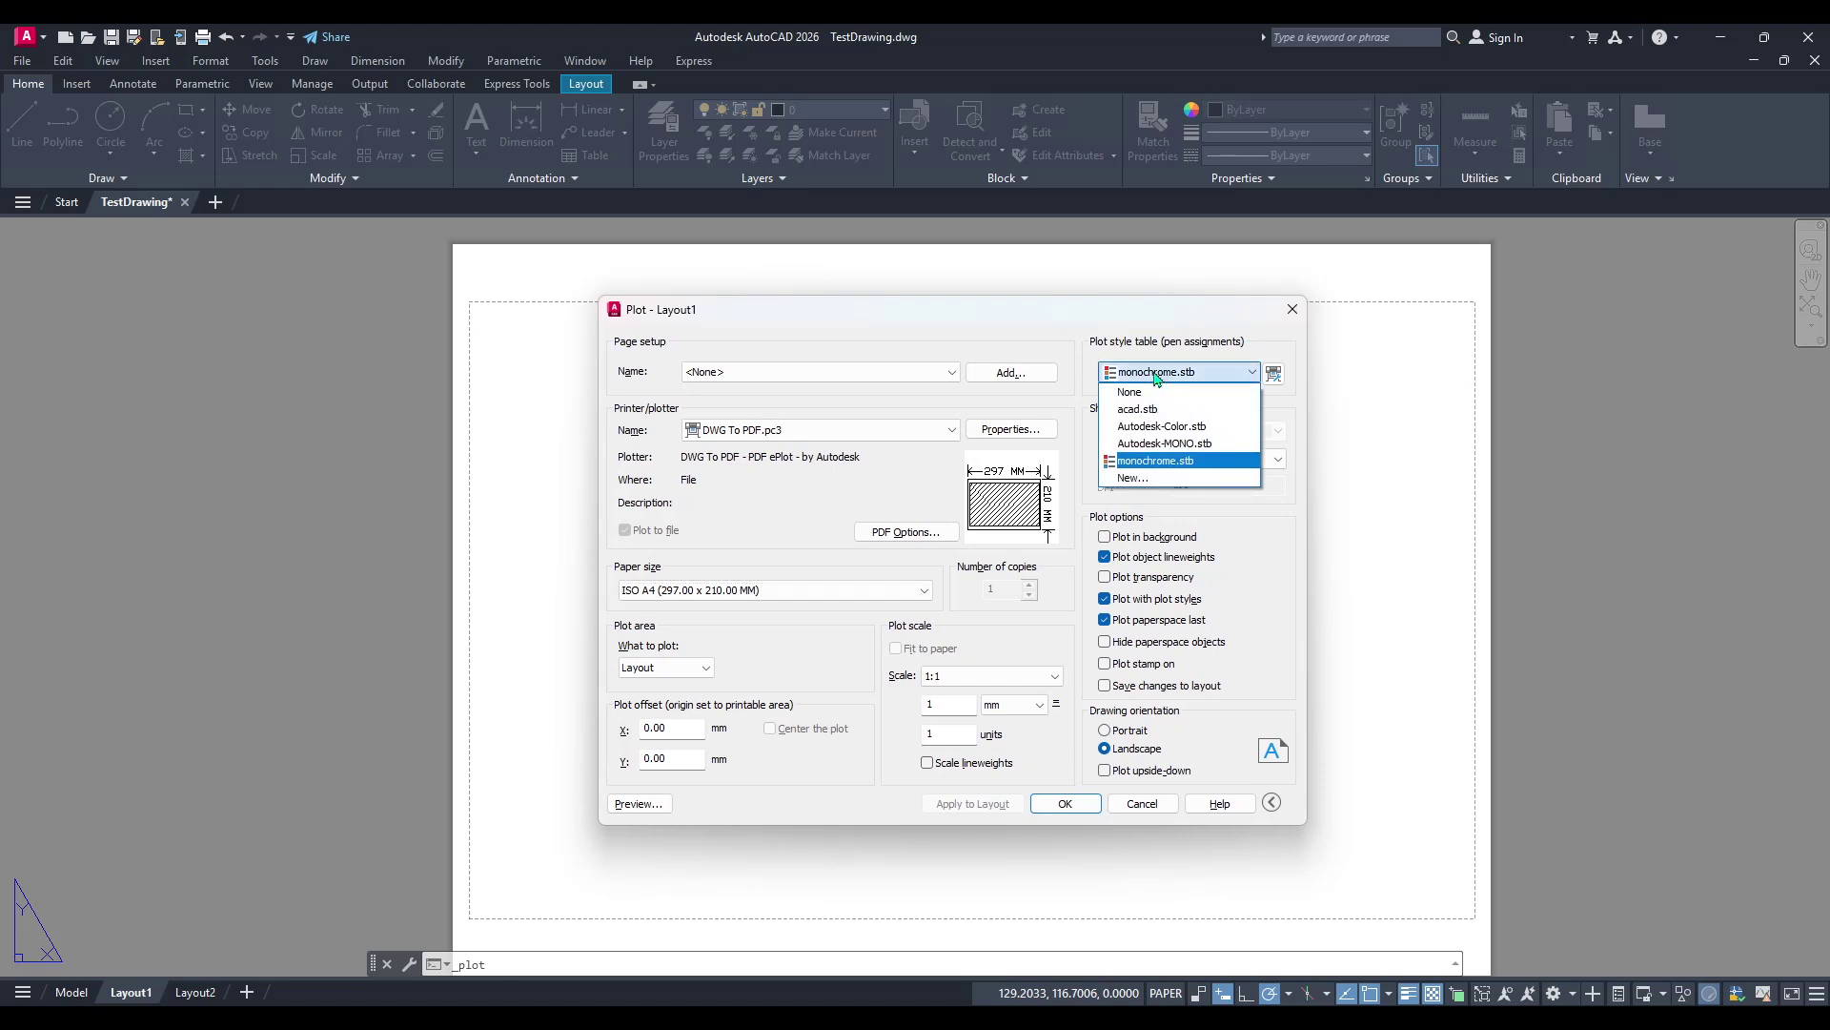
pyautogui.click(1172, 464)
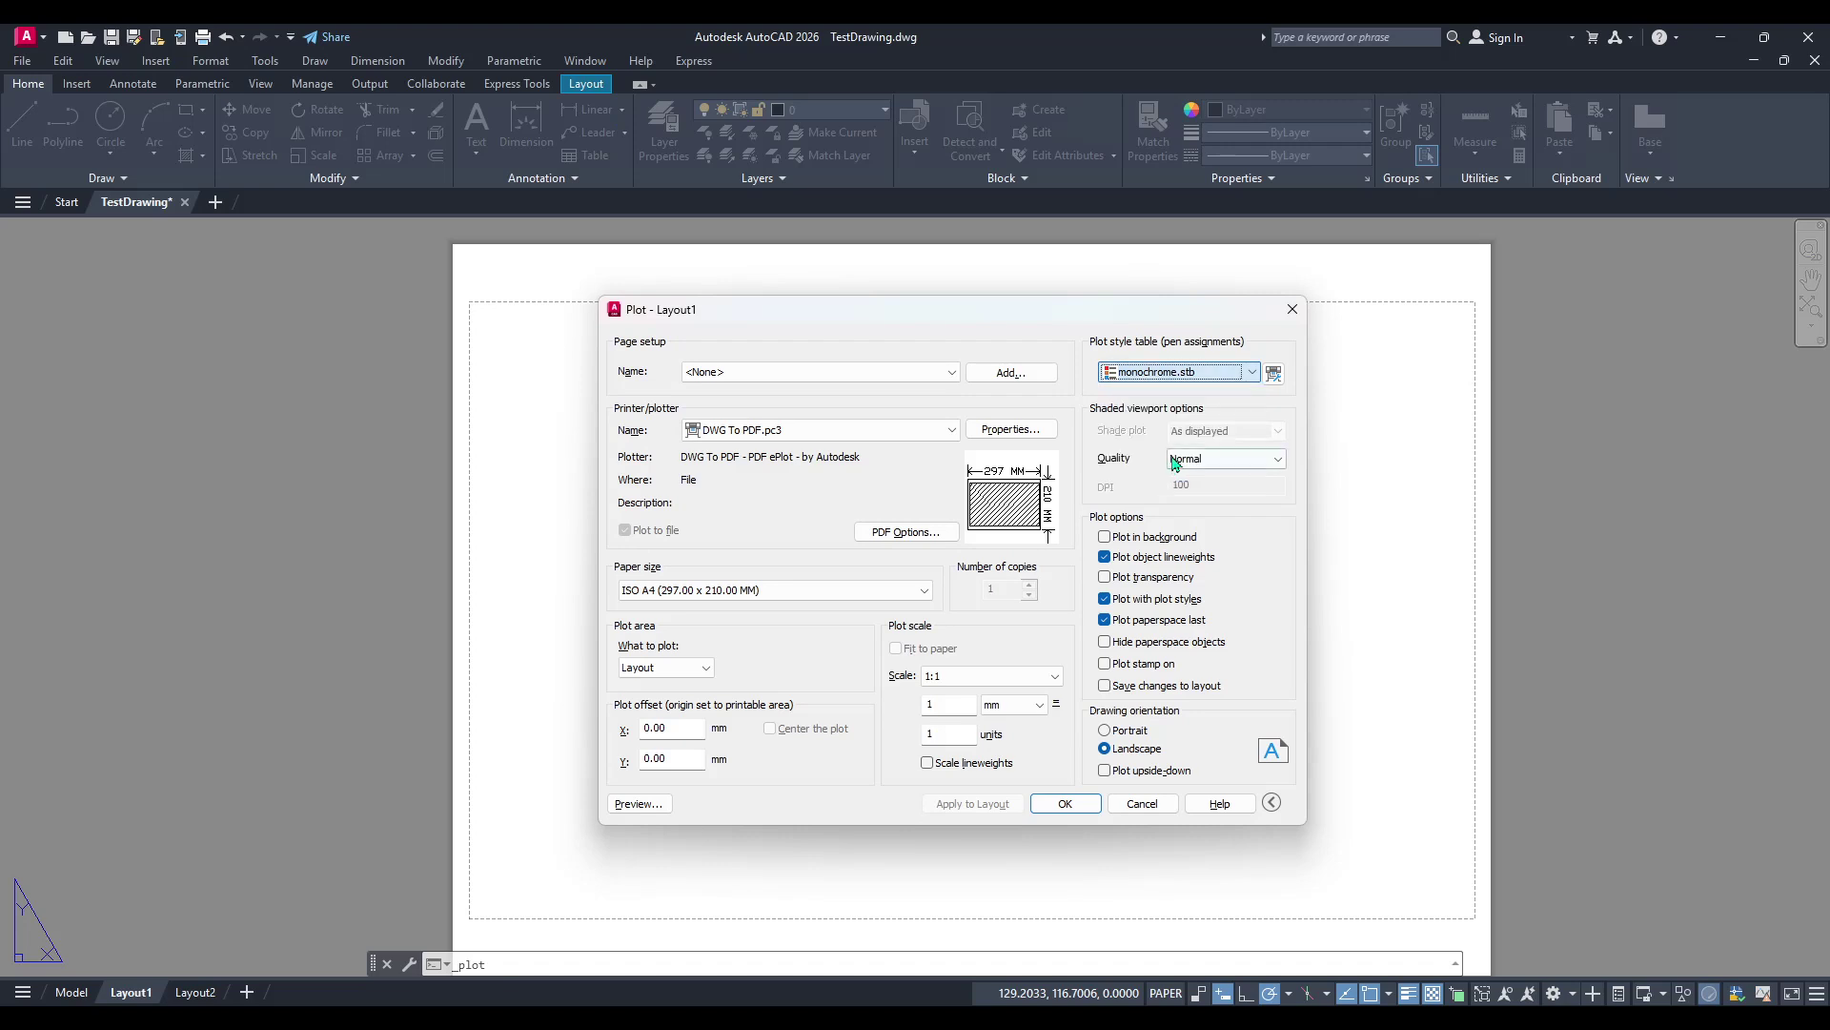
# Try None as the plot style table and return it to monochrome.stb
pyautogui.click(1175, 373)
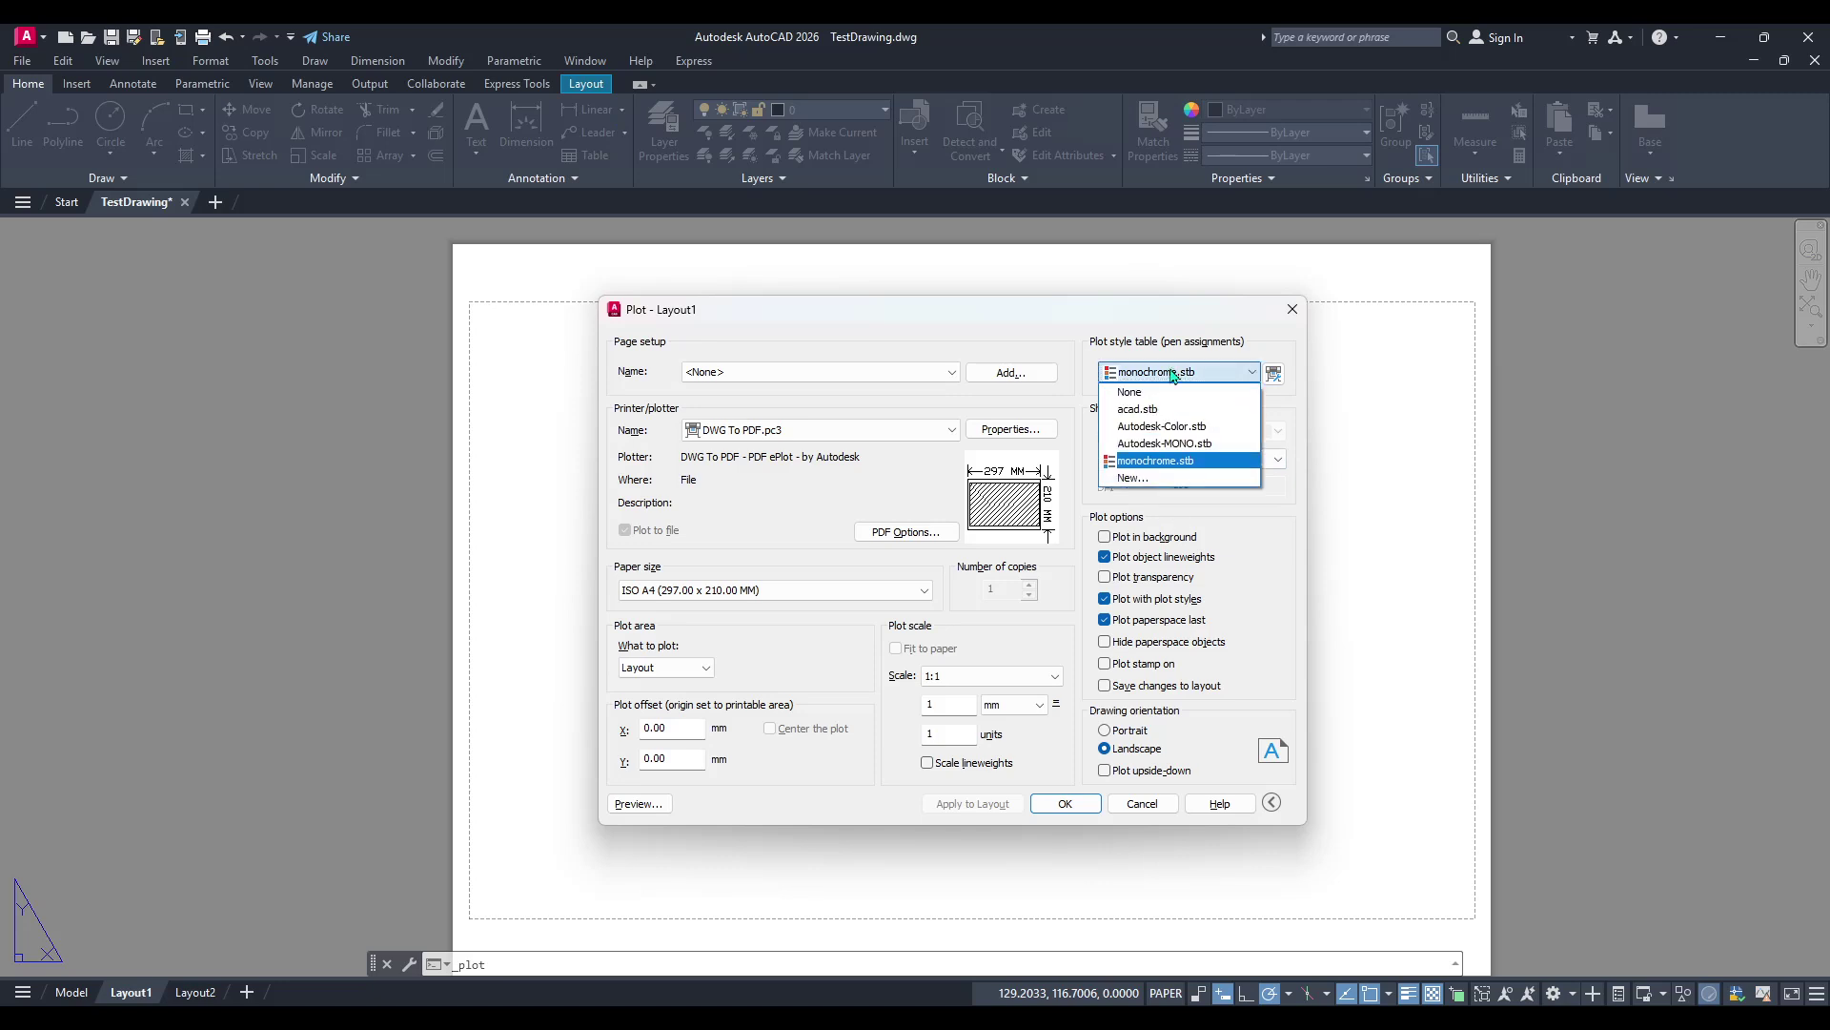
pyautogui.click(1156, 387)
pyautogui.click(1153, 373)
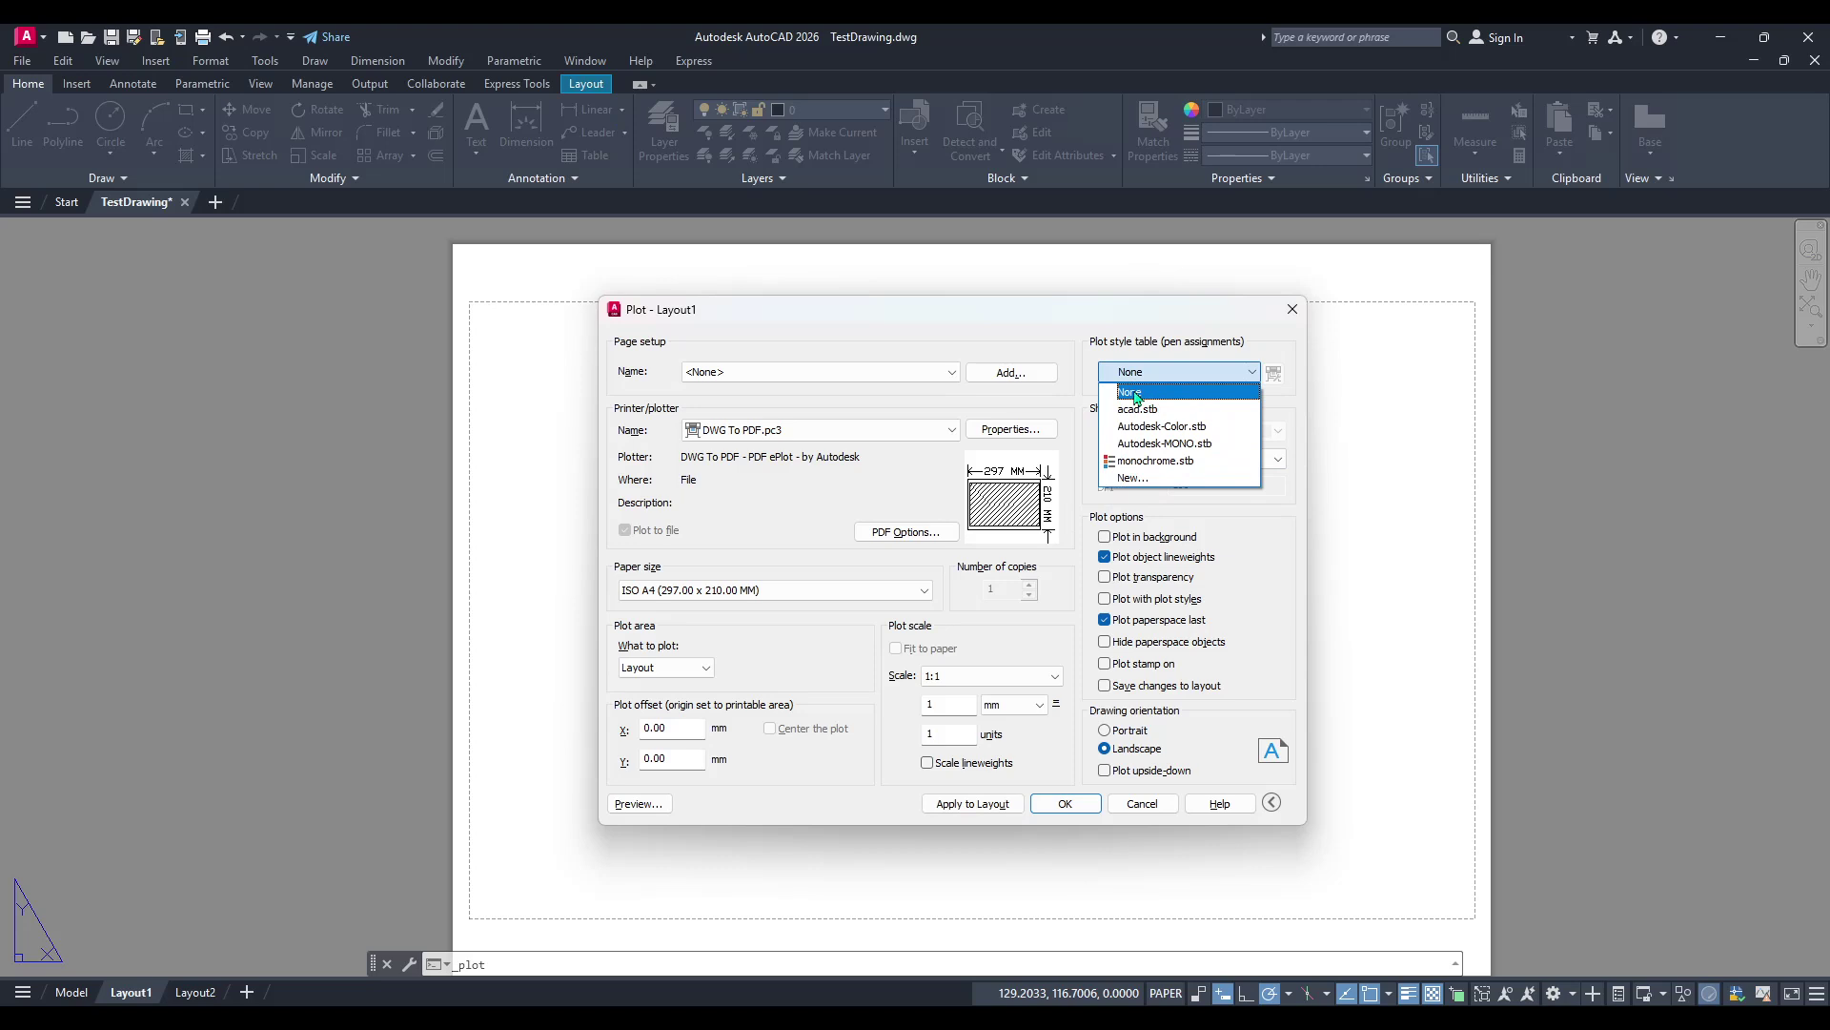
pyautogui.click(1147, 462)
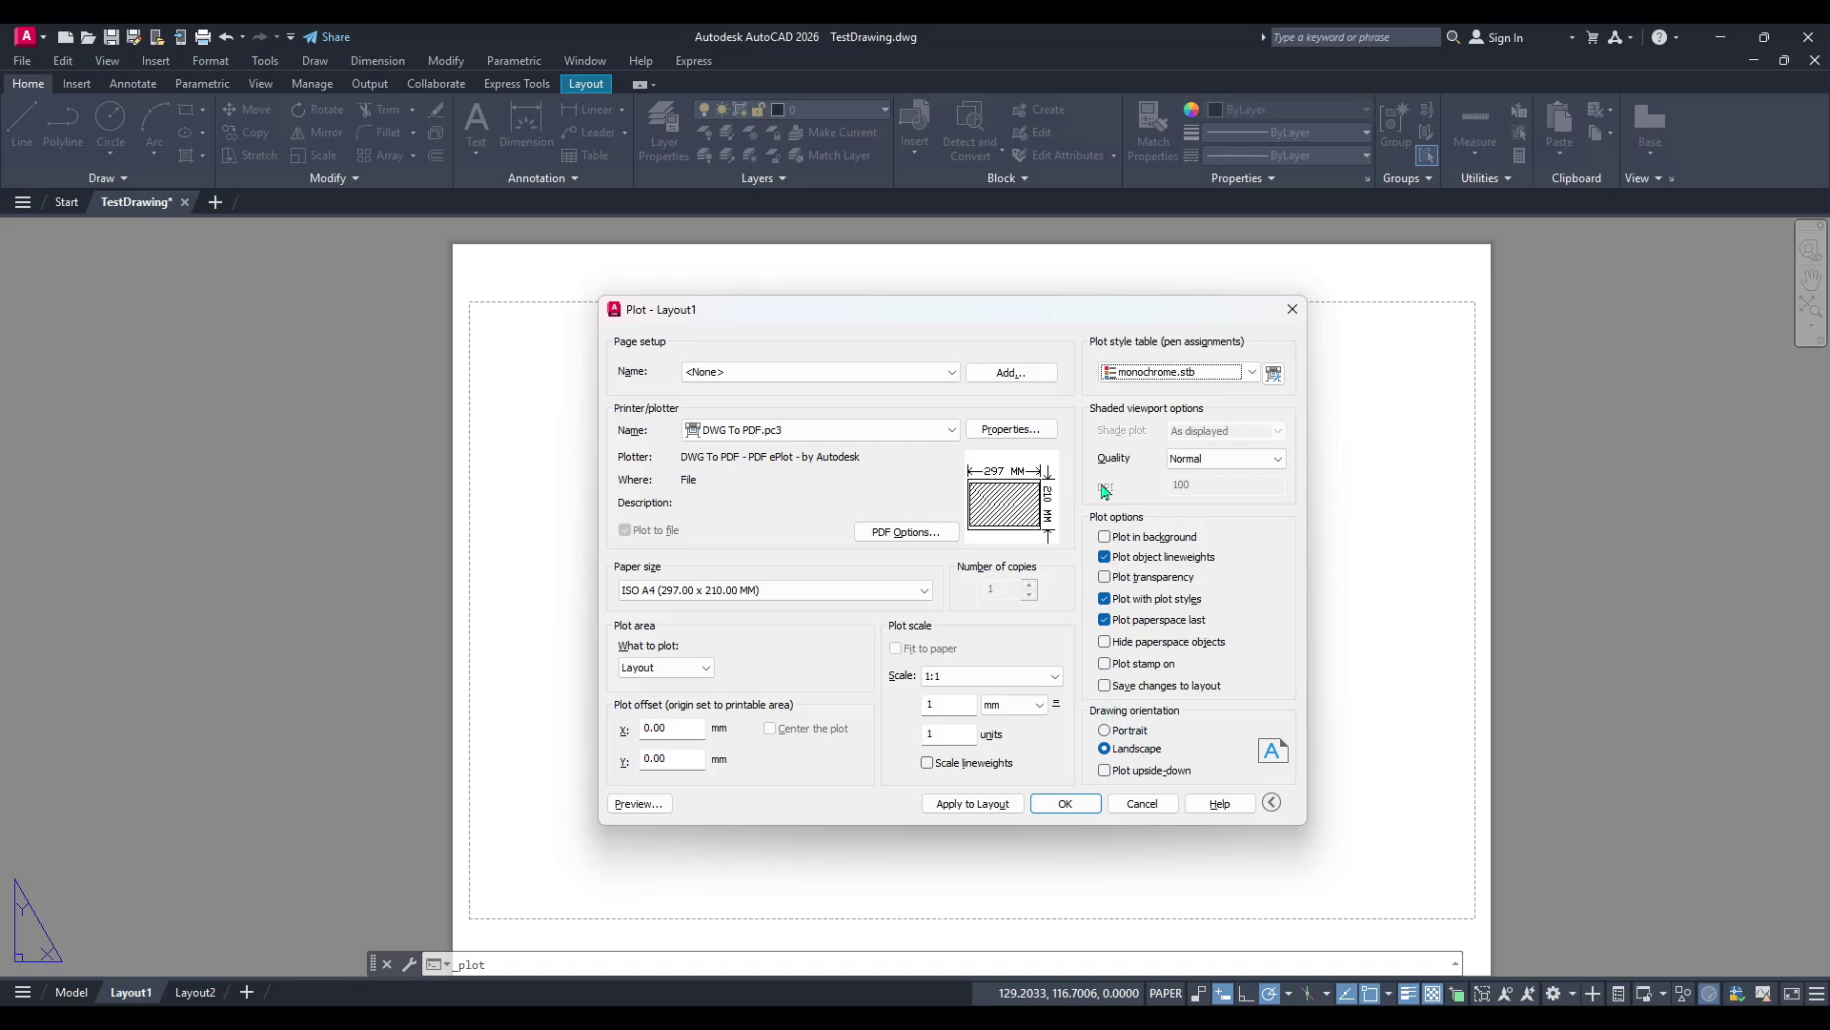
pyautogui.click(1190, 374)
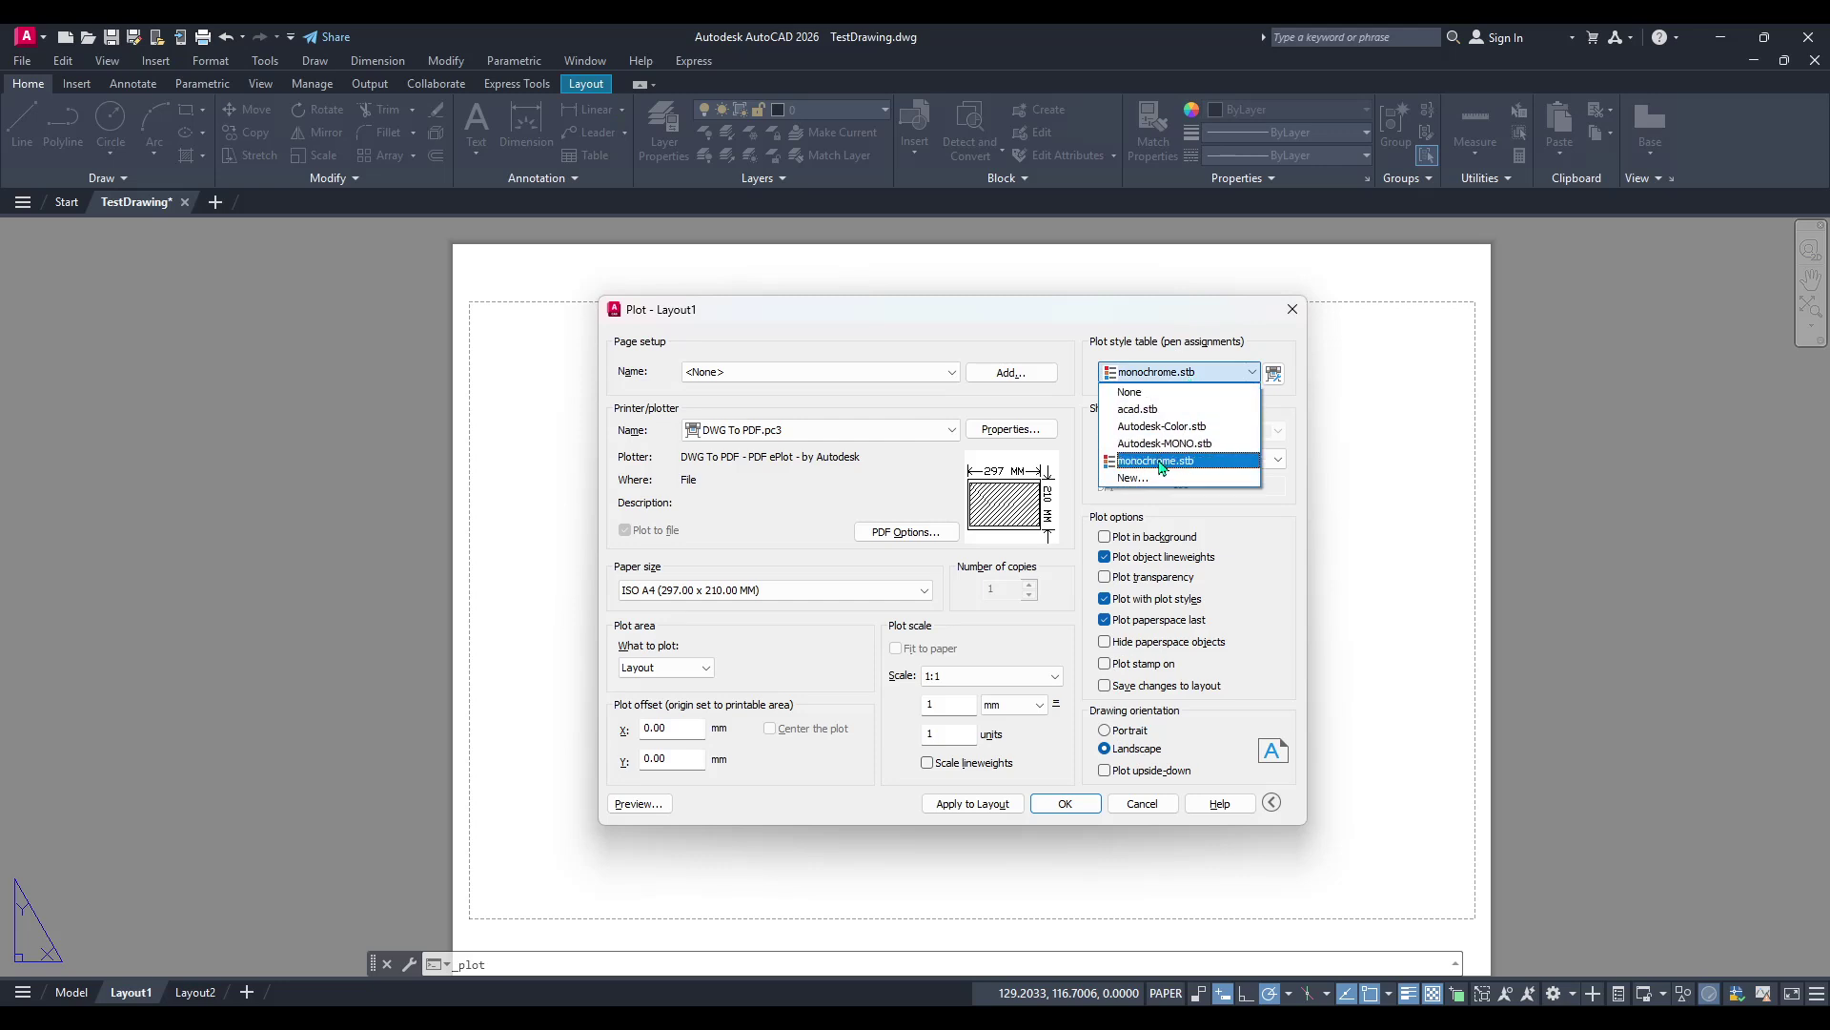
pyautogui.click(1161, 464)
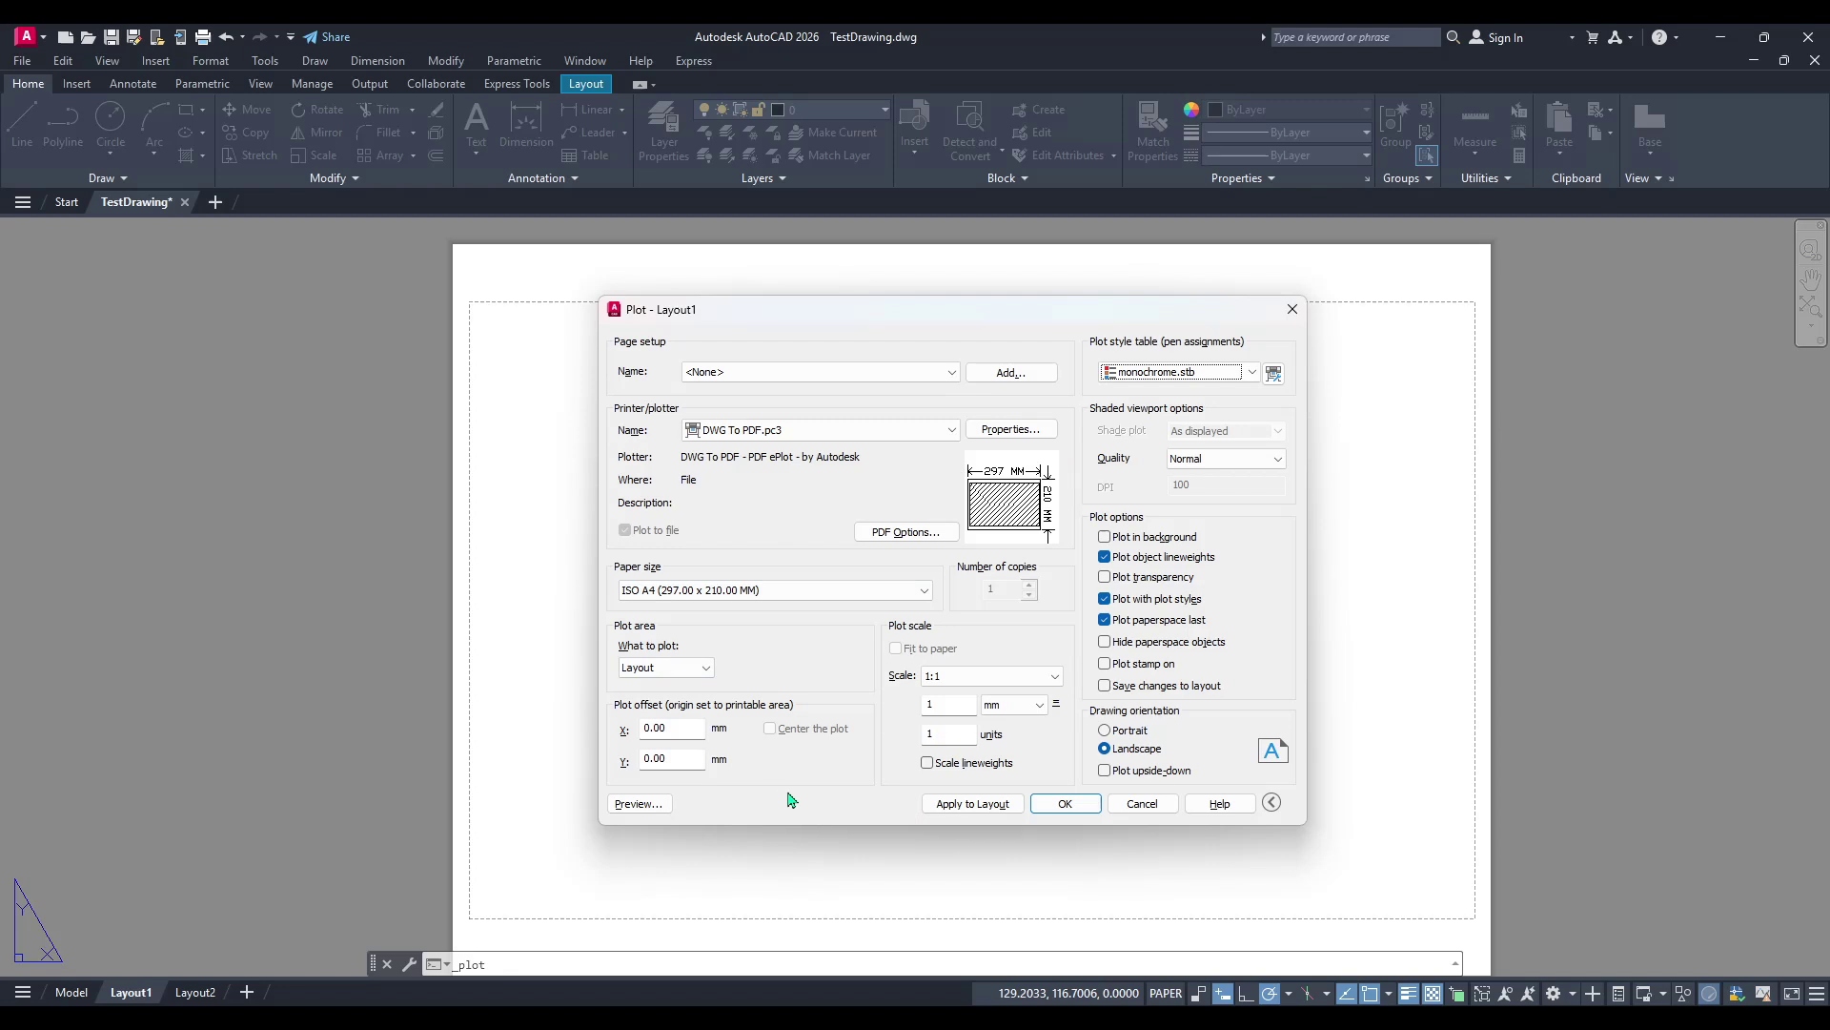
pyautogui.click(1153, 377)
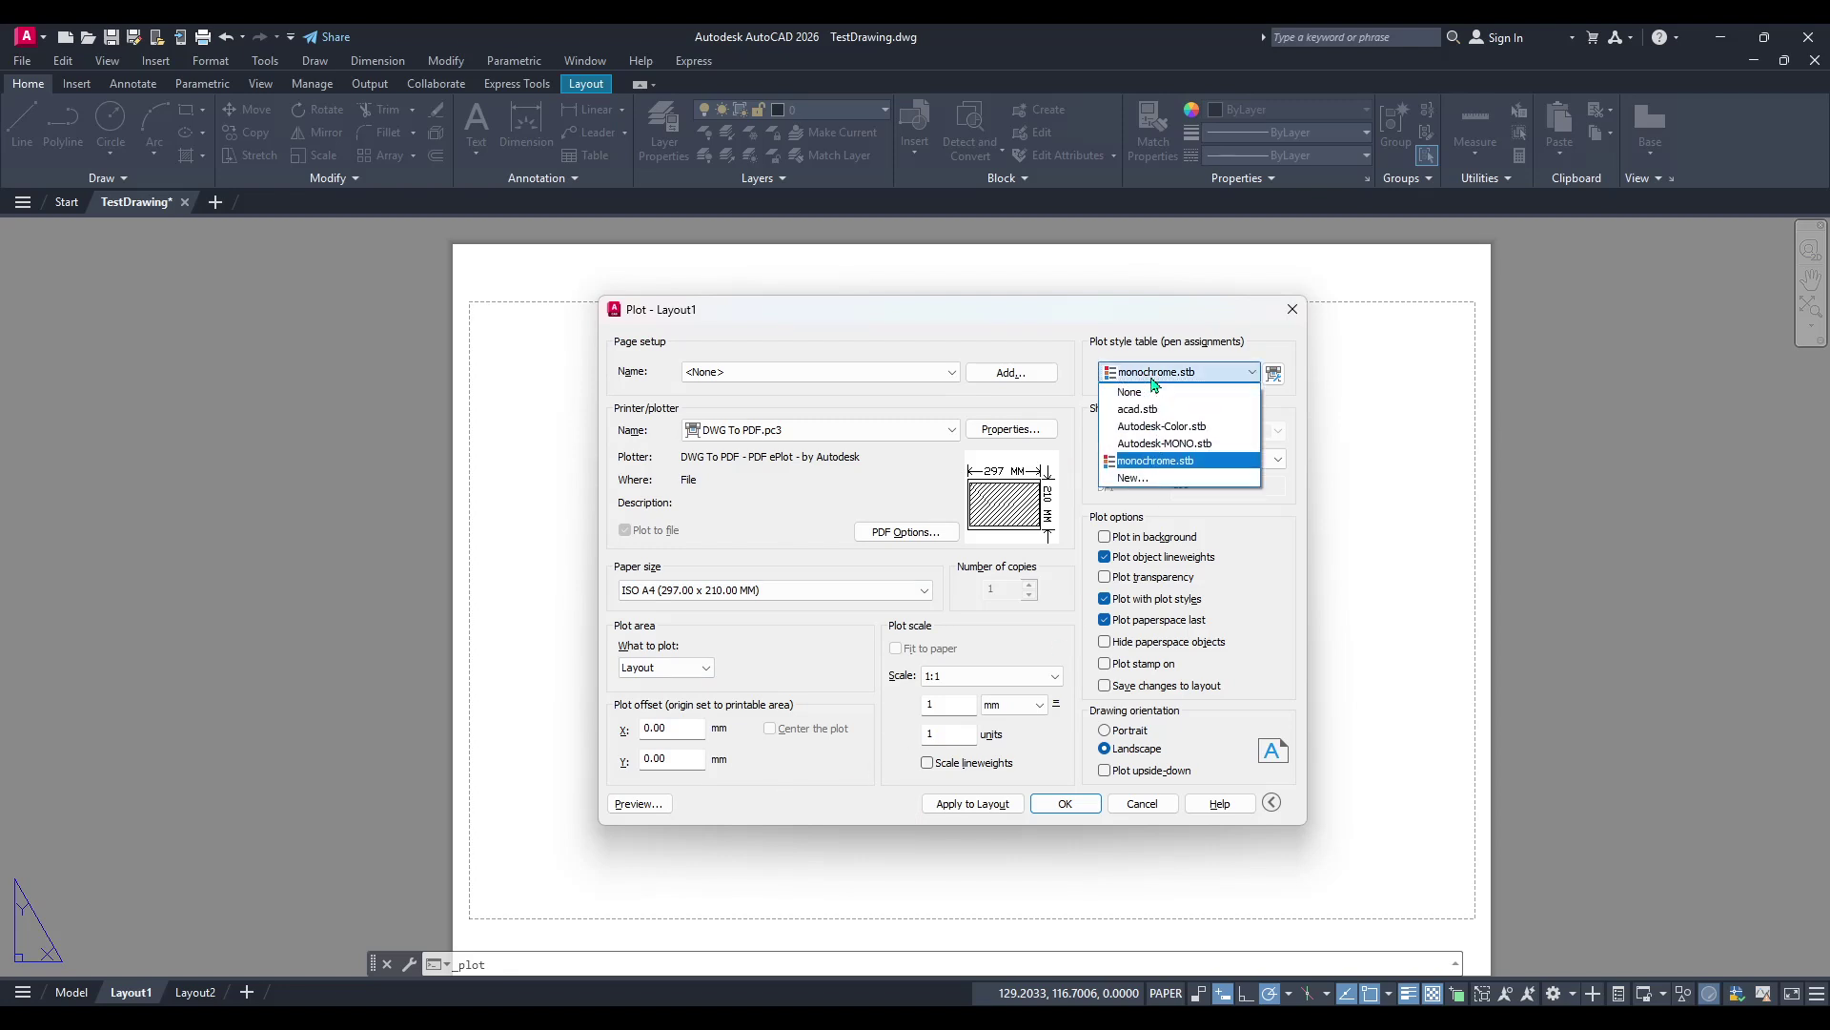
pyautogui.click(1143, 478)
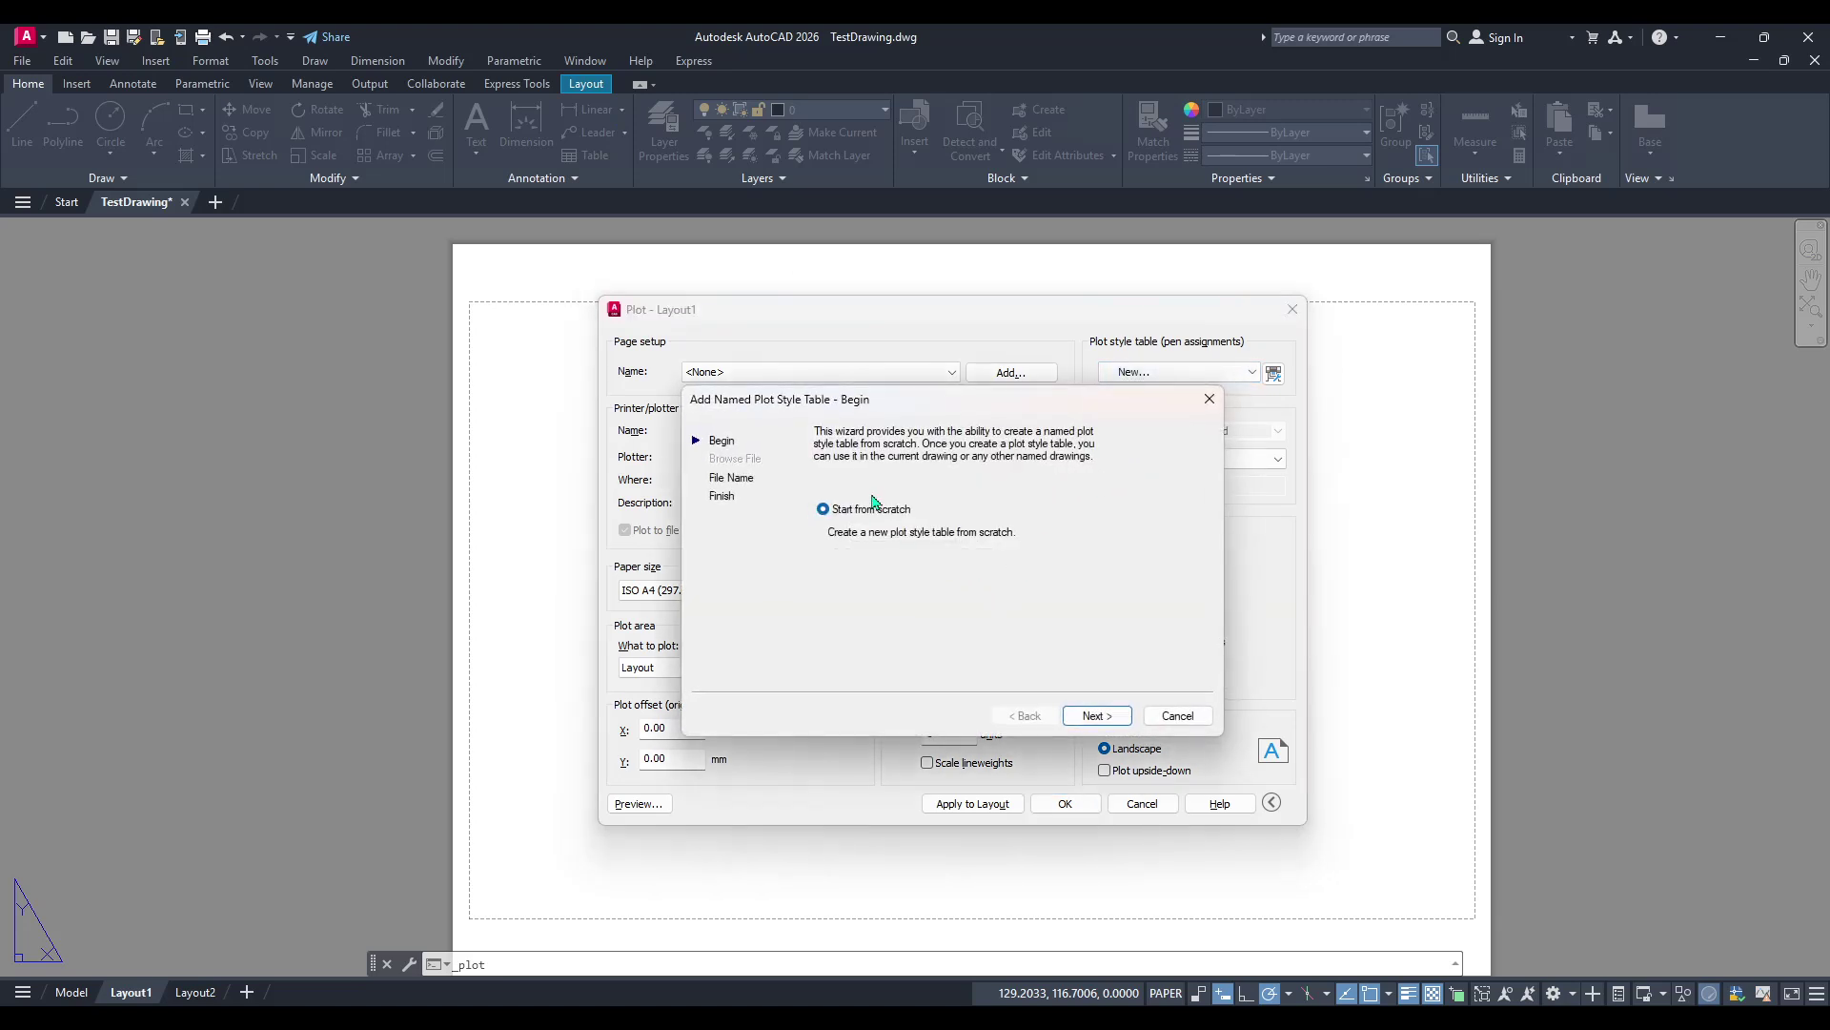
pyautogui.click(1210, 400)
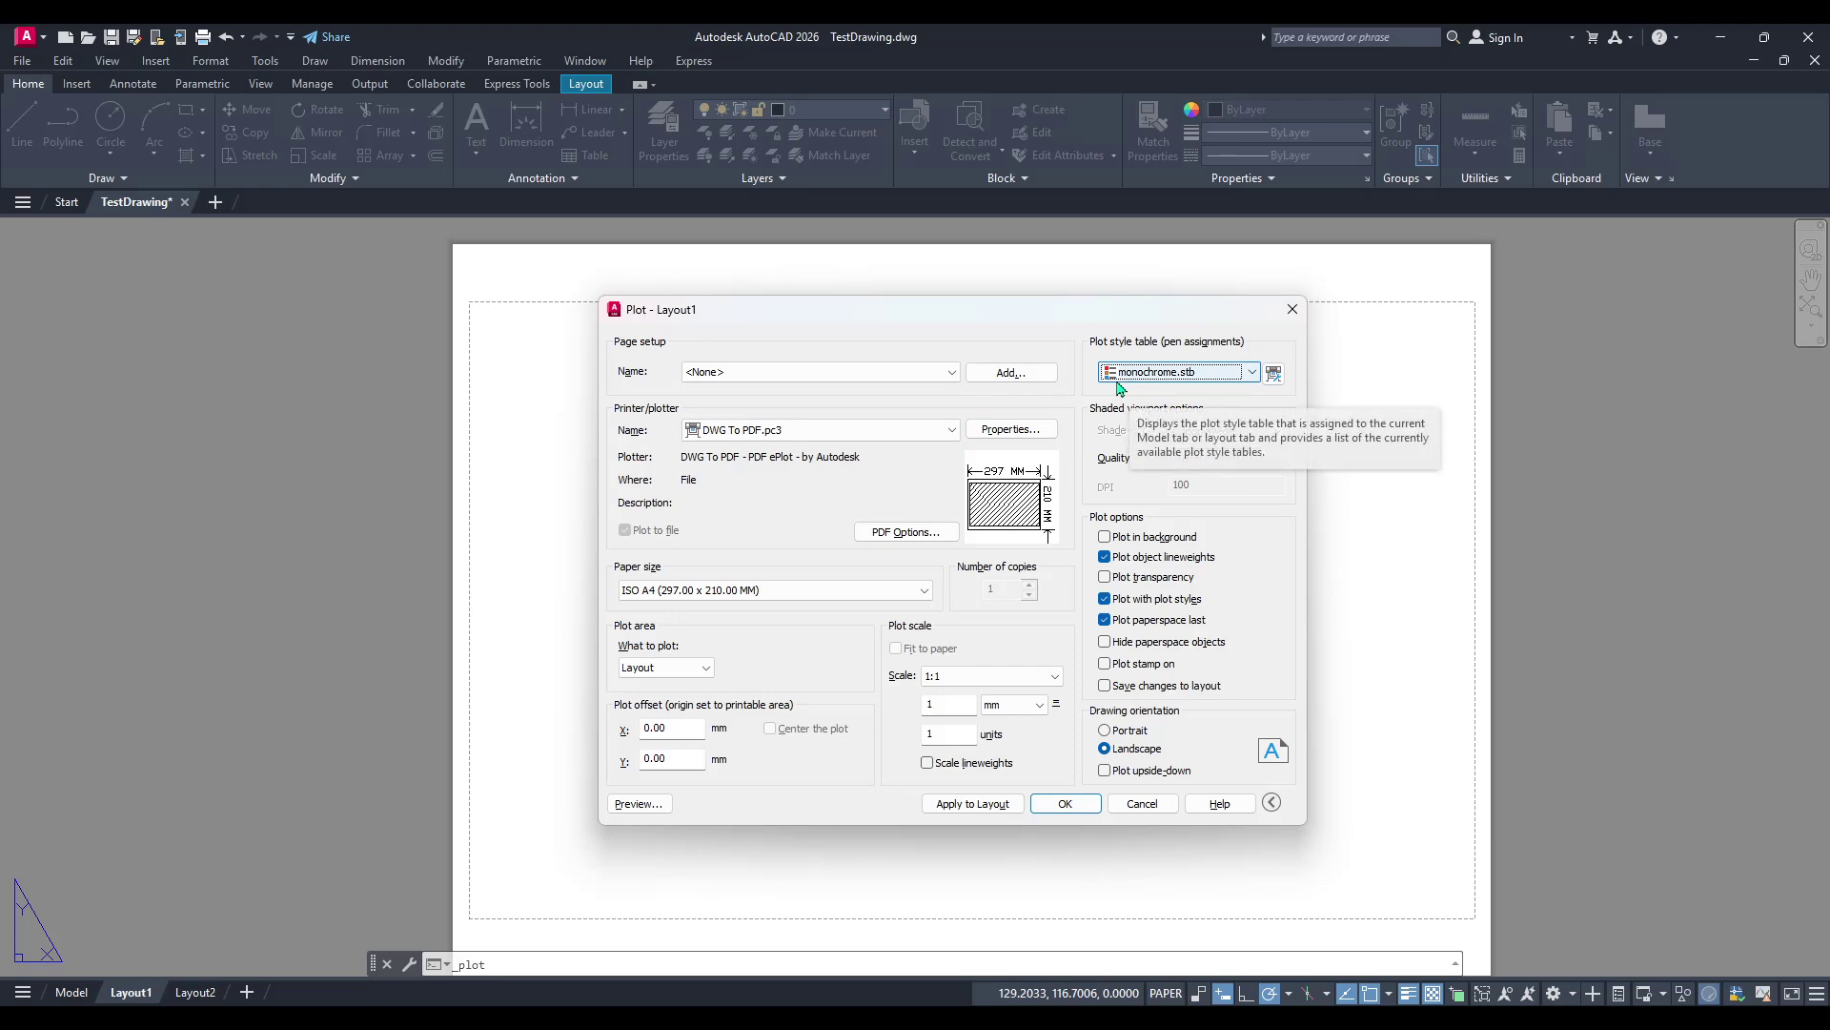
pyautogui.click(1125, 381)
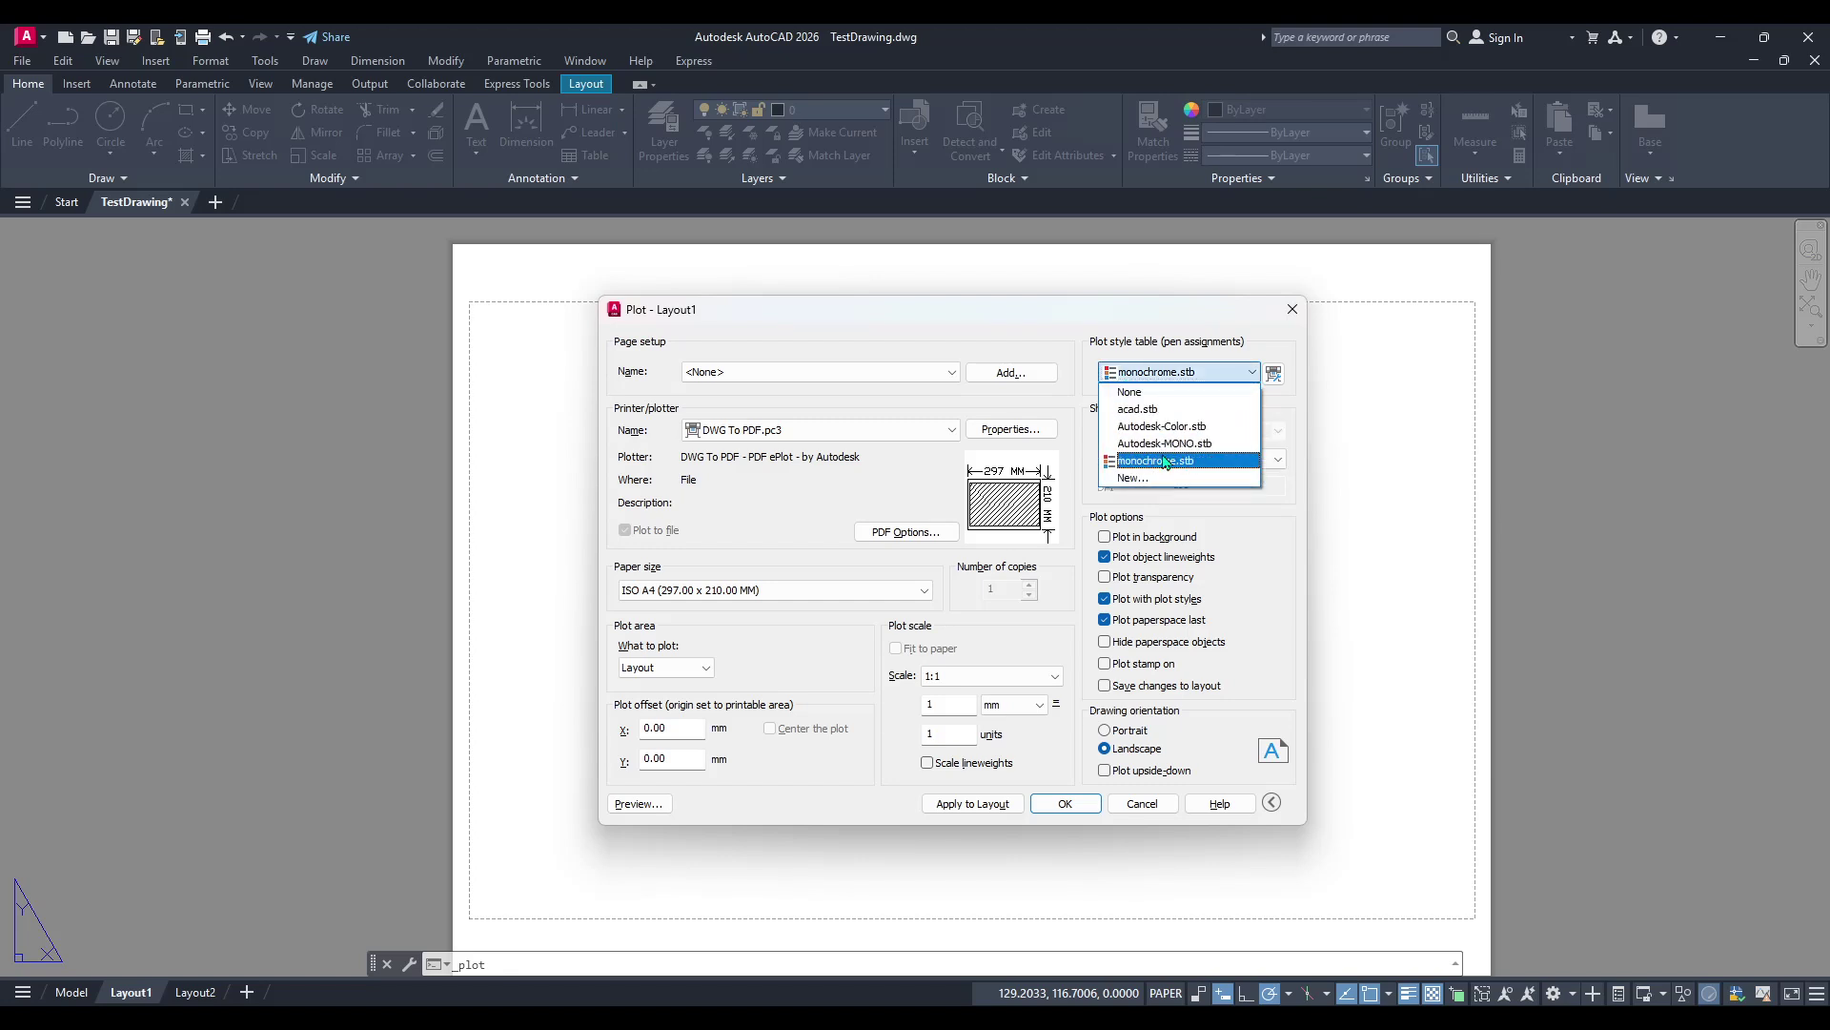
pyautogui.click(1188, 376)
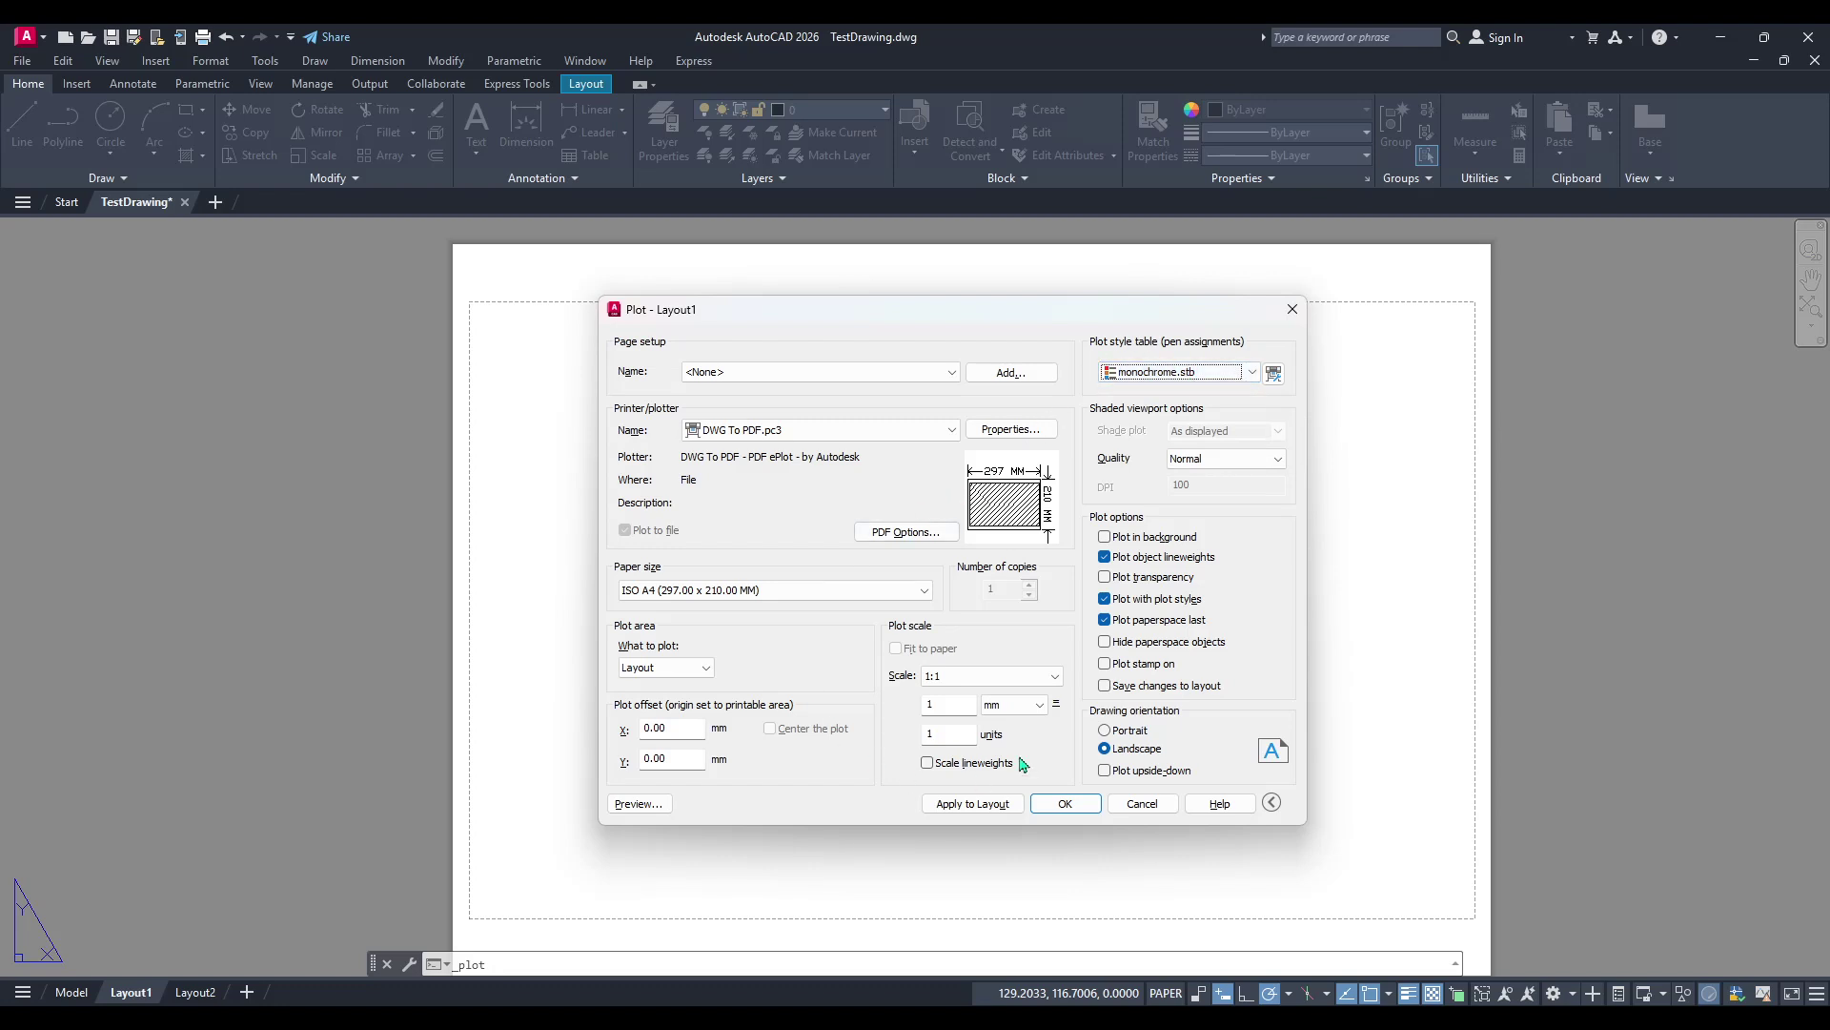
# Preview the plot of Layout1, examine the line colours of the hatch and dimensions up close, and close the preview
pyautogui.click(671, 806)
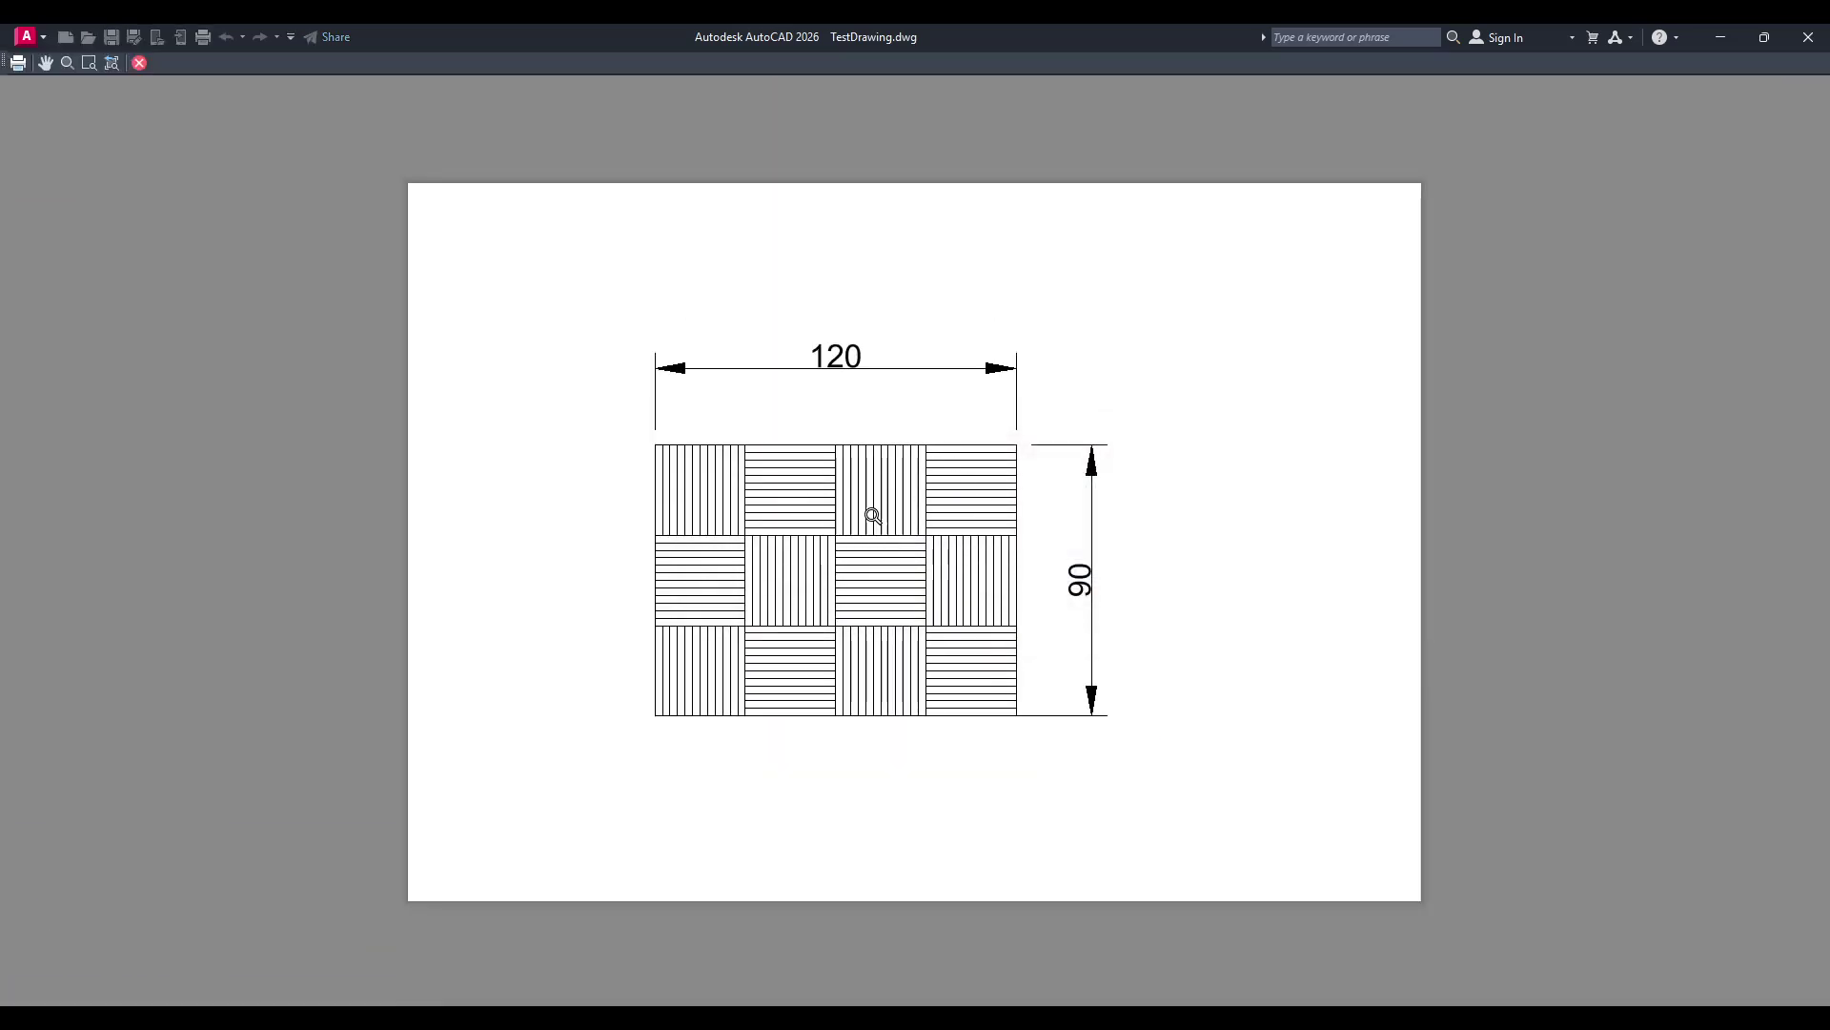
pyautogui.moveTo(617, 351)
pyautogui.mouseDown()
pyautogui.moveTo(715, 449)
pyautogui.moveTo(944, 579)
pyautogui.moveTo(643, 343)
pyautogui.mouseUp()
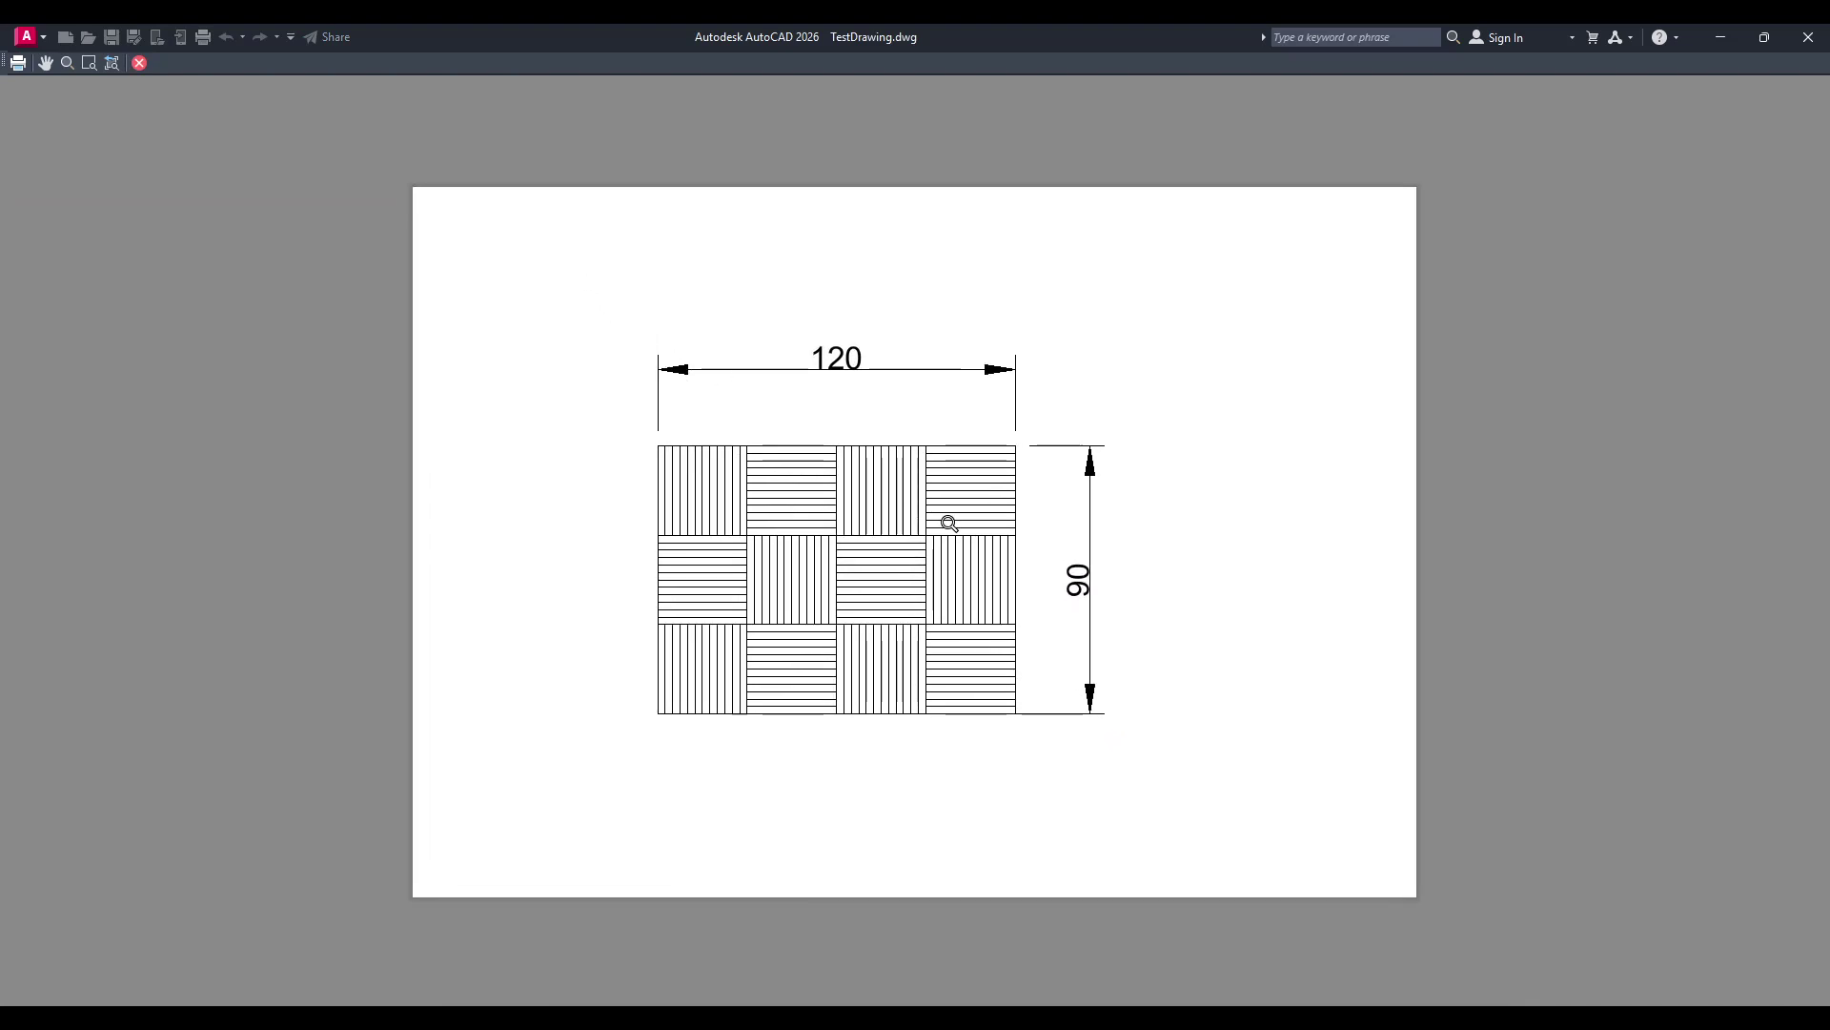
pyautogui.scroll(6, 987, 539)
pyautogui.scroll(-4, 977, 534)
pyautogui.scroll(2, 977, 534)
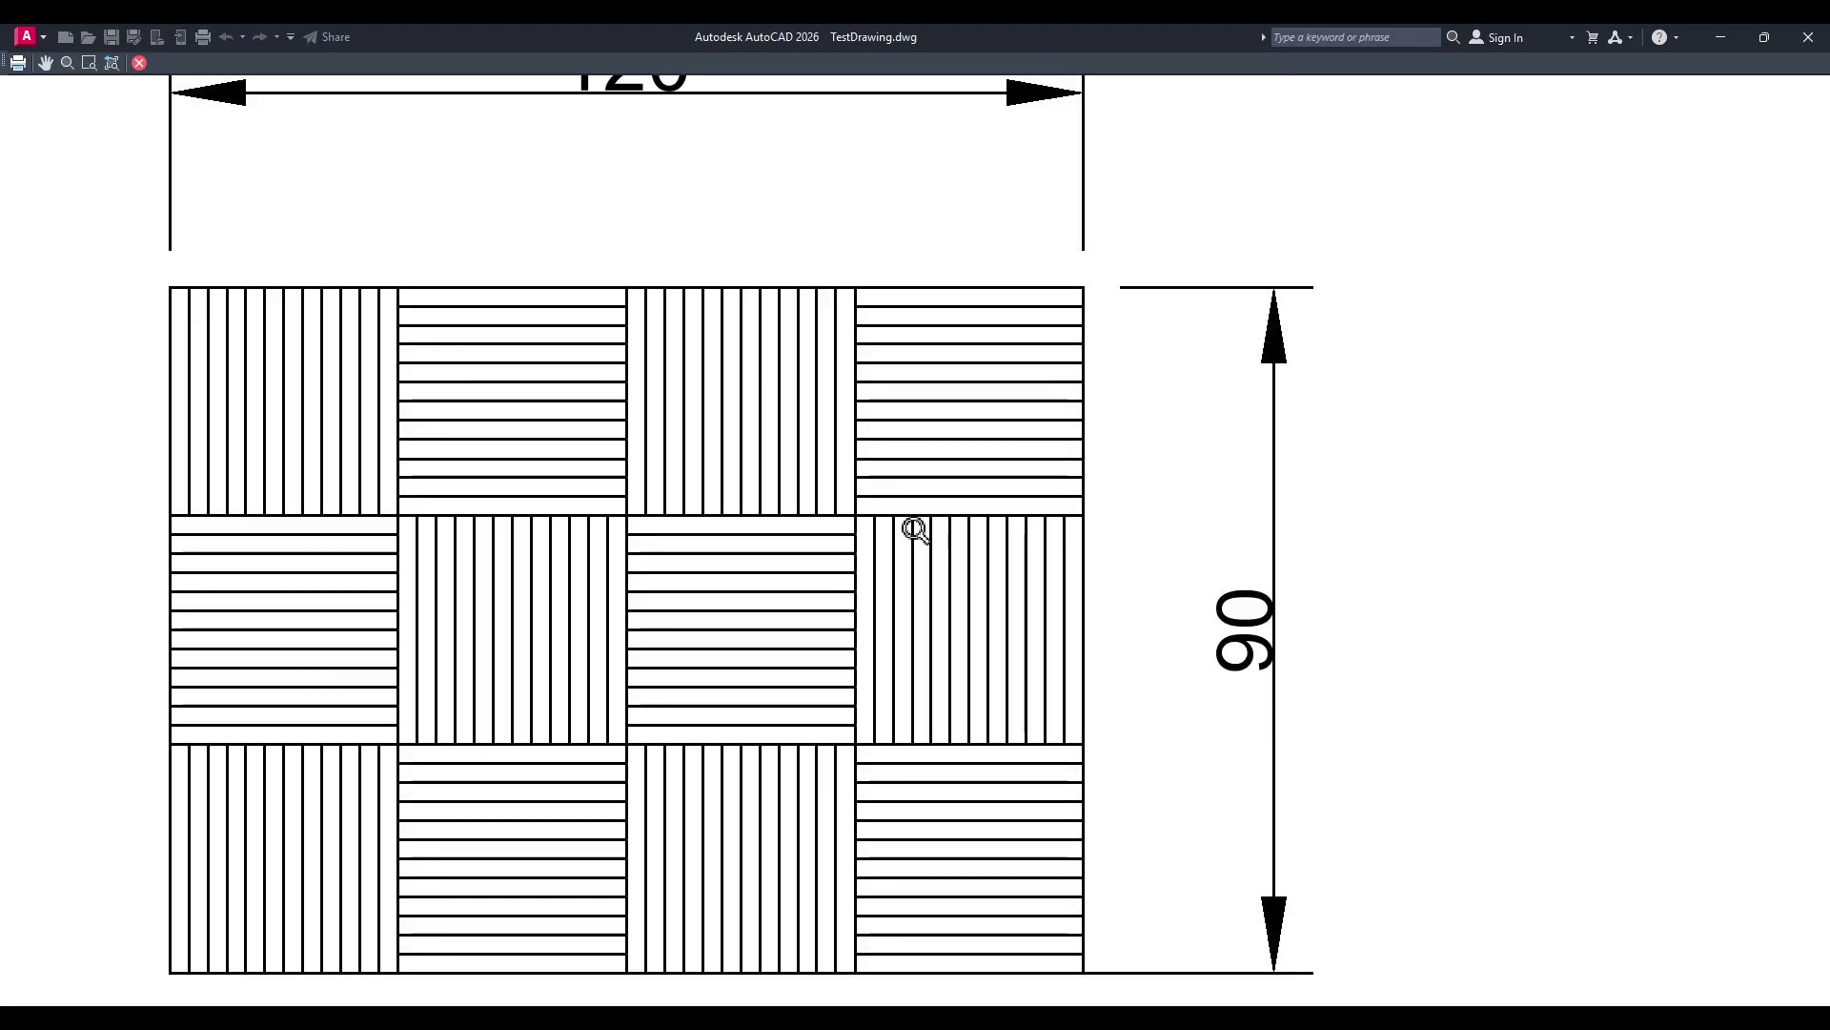
pyautogui.scroll(2, 915, 527)
pyautogui.scroll(2, 1499, 621)
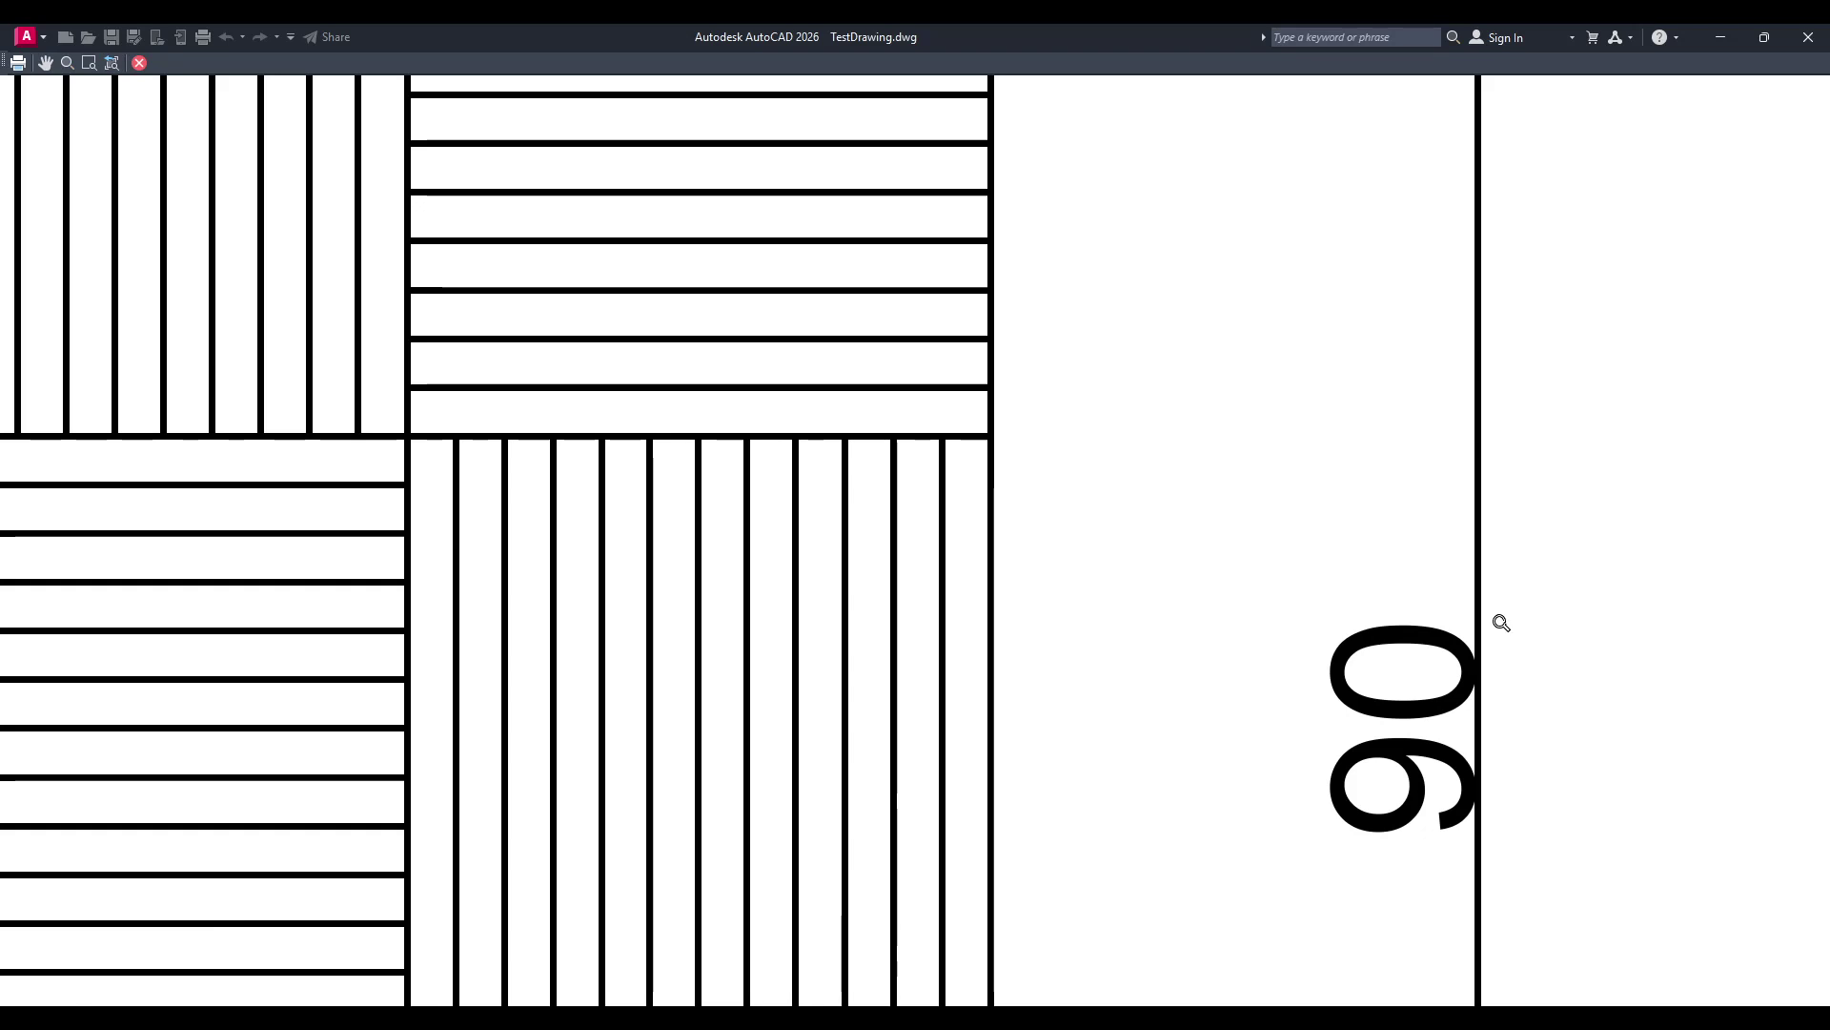
pyautogui.scroll(-6, 1499, 621)
pyautogui.moveTo(1246, 572); pyautogui.dragTo(1107, 553, button='middle')
pyautogui.scroll(-2, 1013, 531)
pyautogui.scroll(-2, 1017, 535)
pyautogui.scroll(2, 1013, 535)
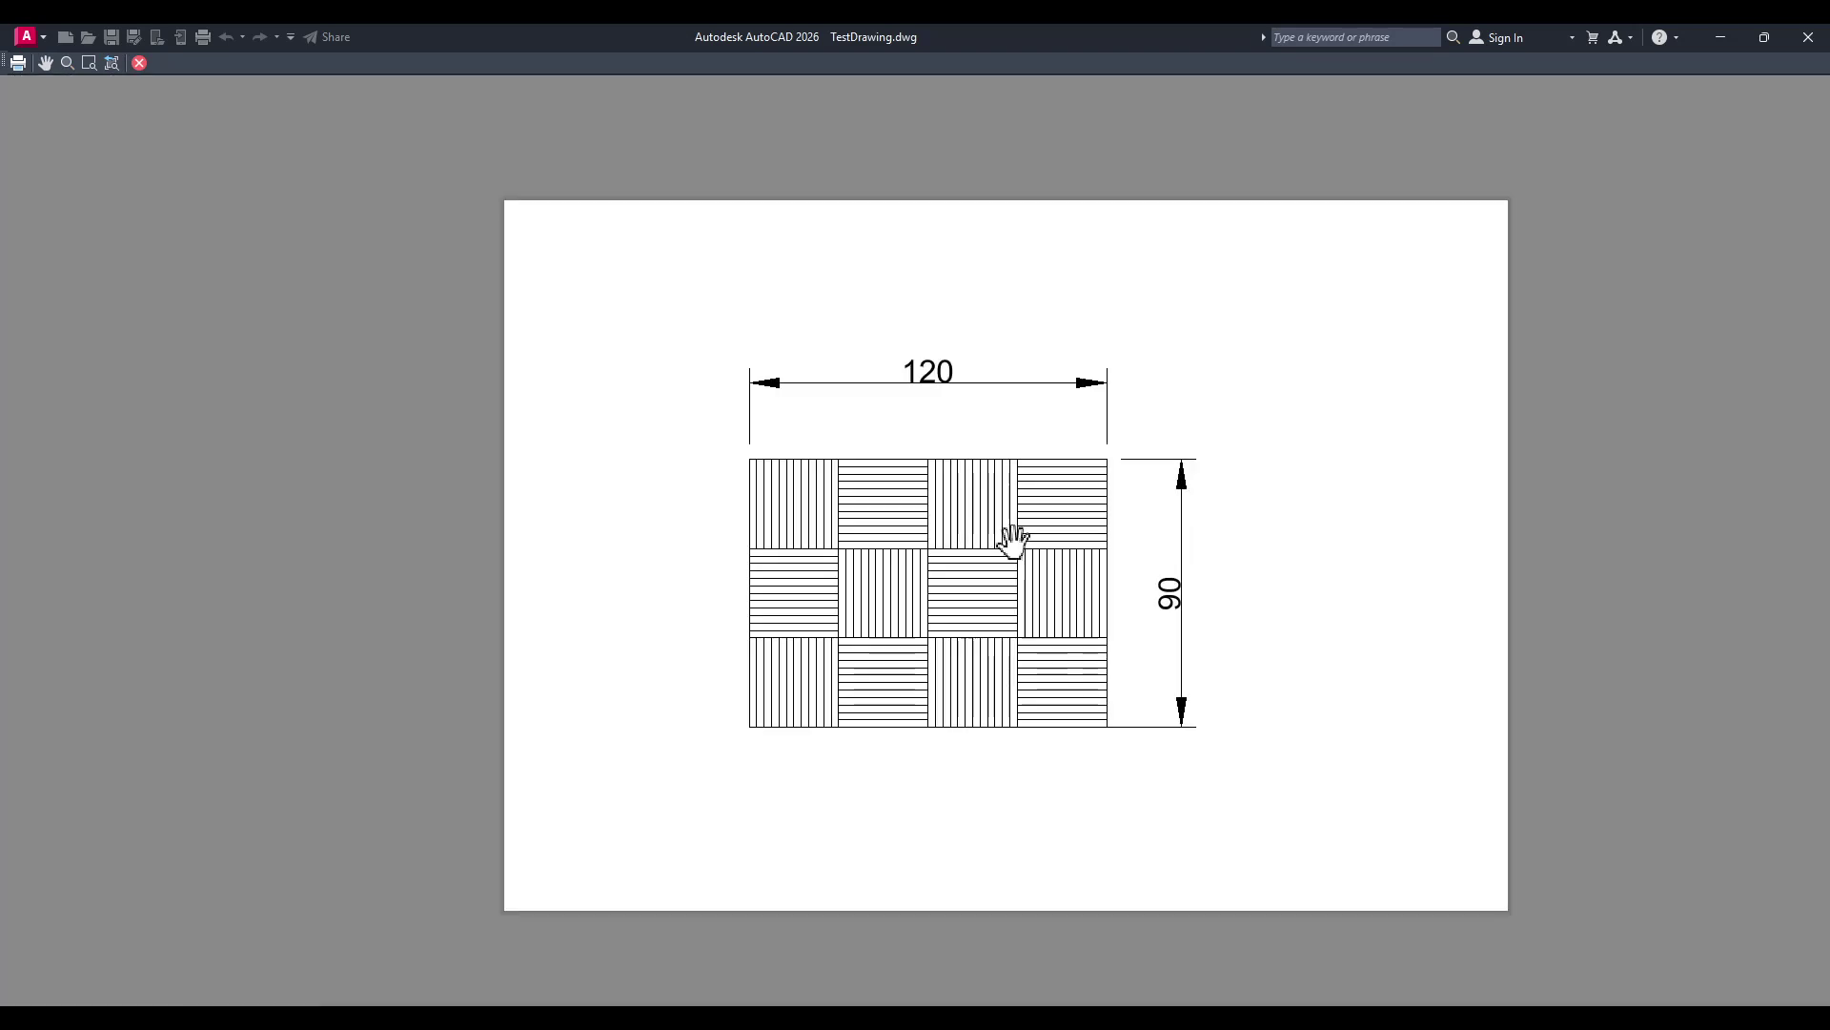
pyautogui.scroll(2, 956, 525)
pyautogui.scroll(-2, 959, 526)
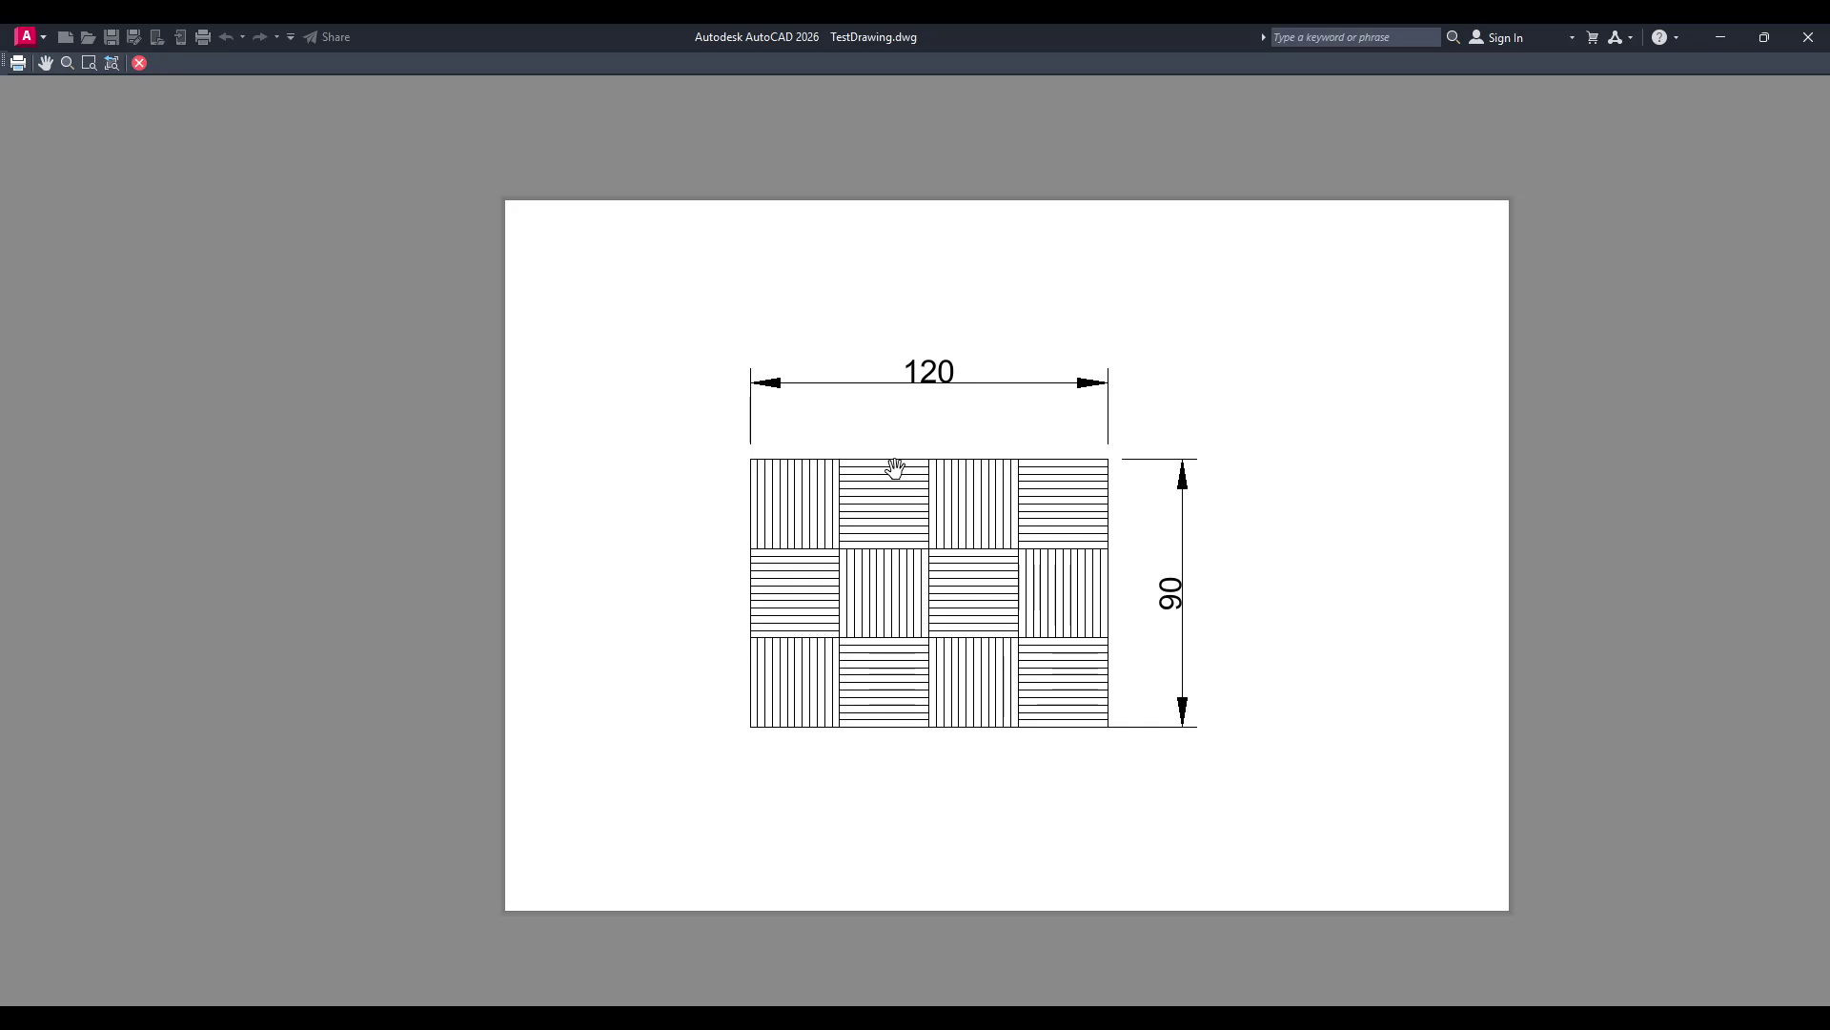
pyautogui.moveTo(874, 466); pyautogui.dragTo(776, 471)
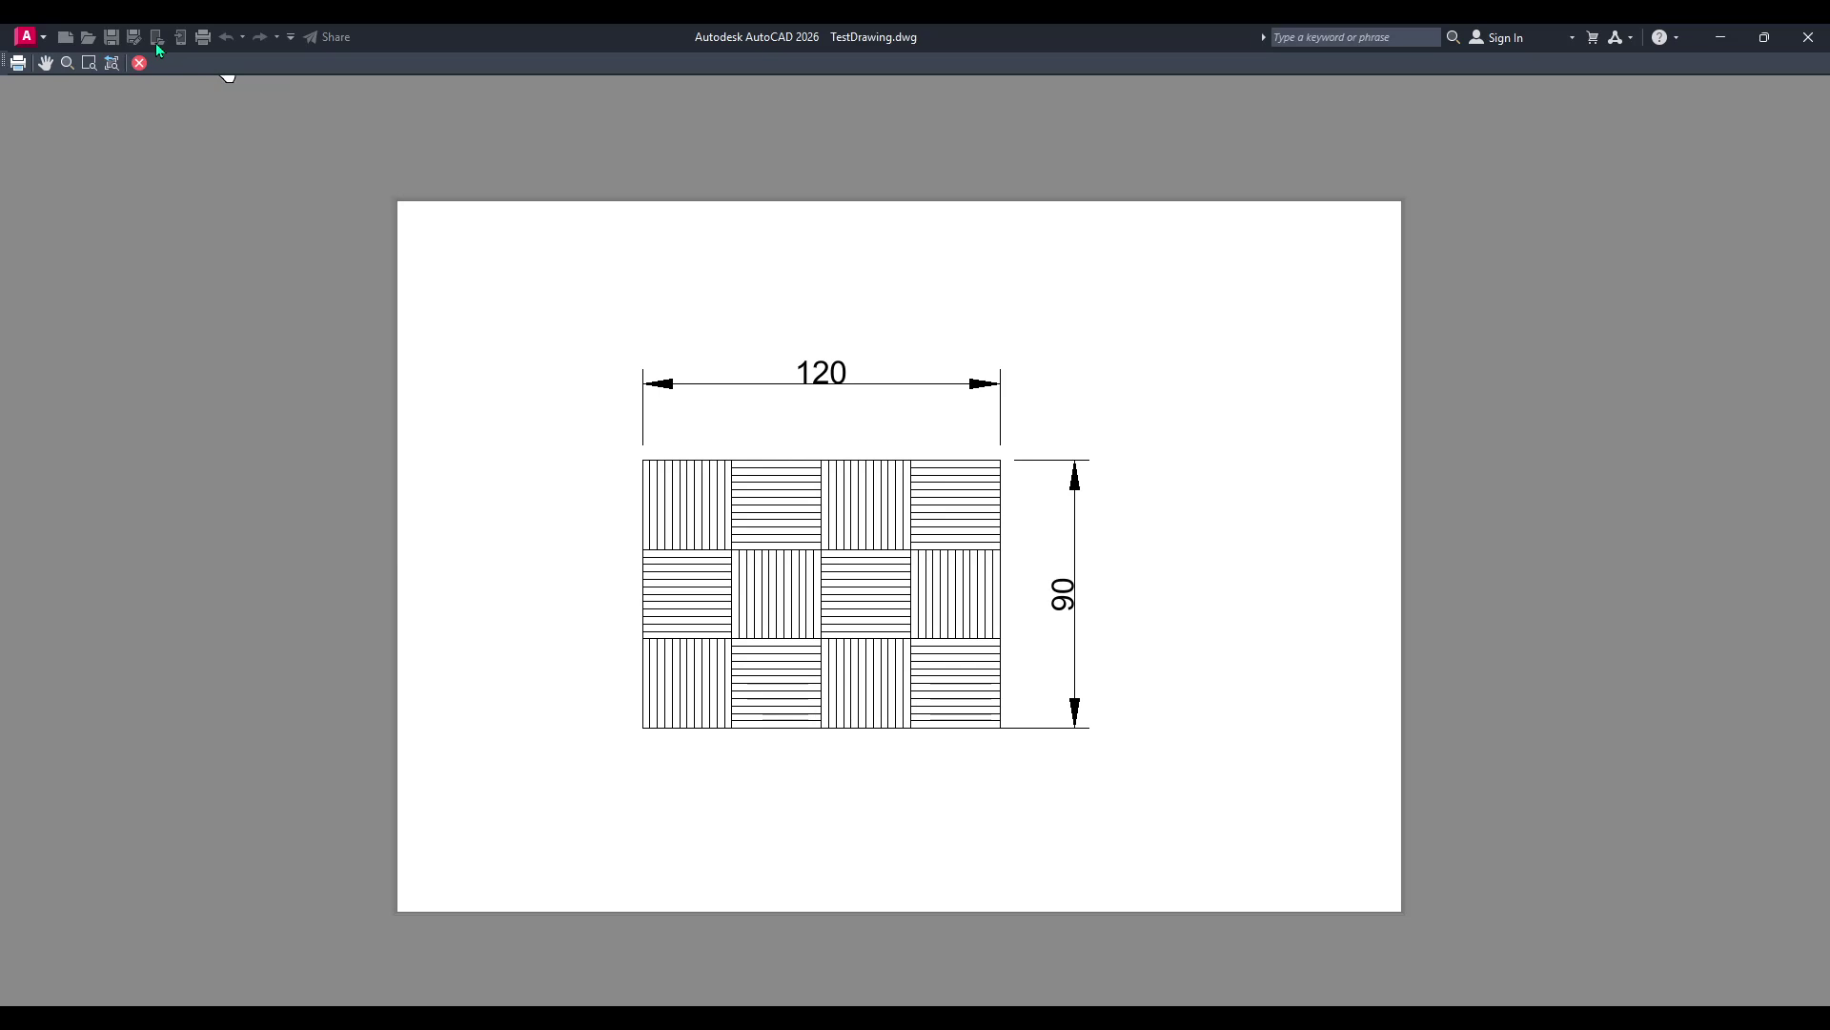
pyautogui.click(140, 63)
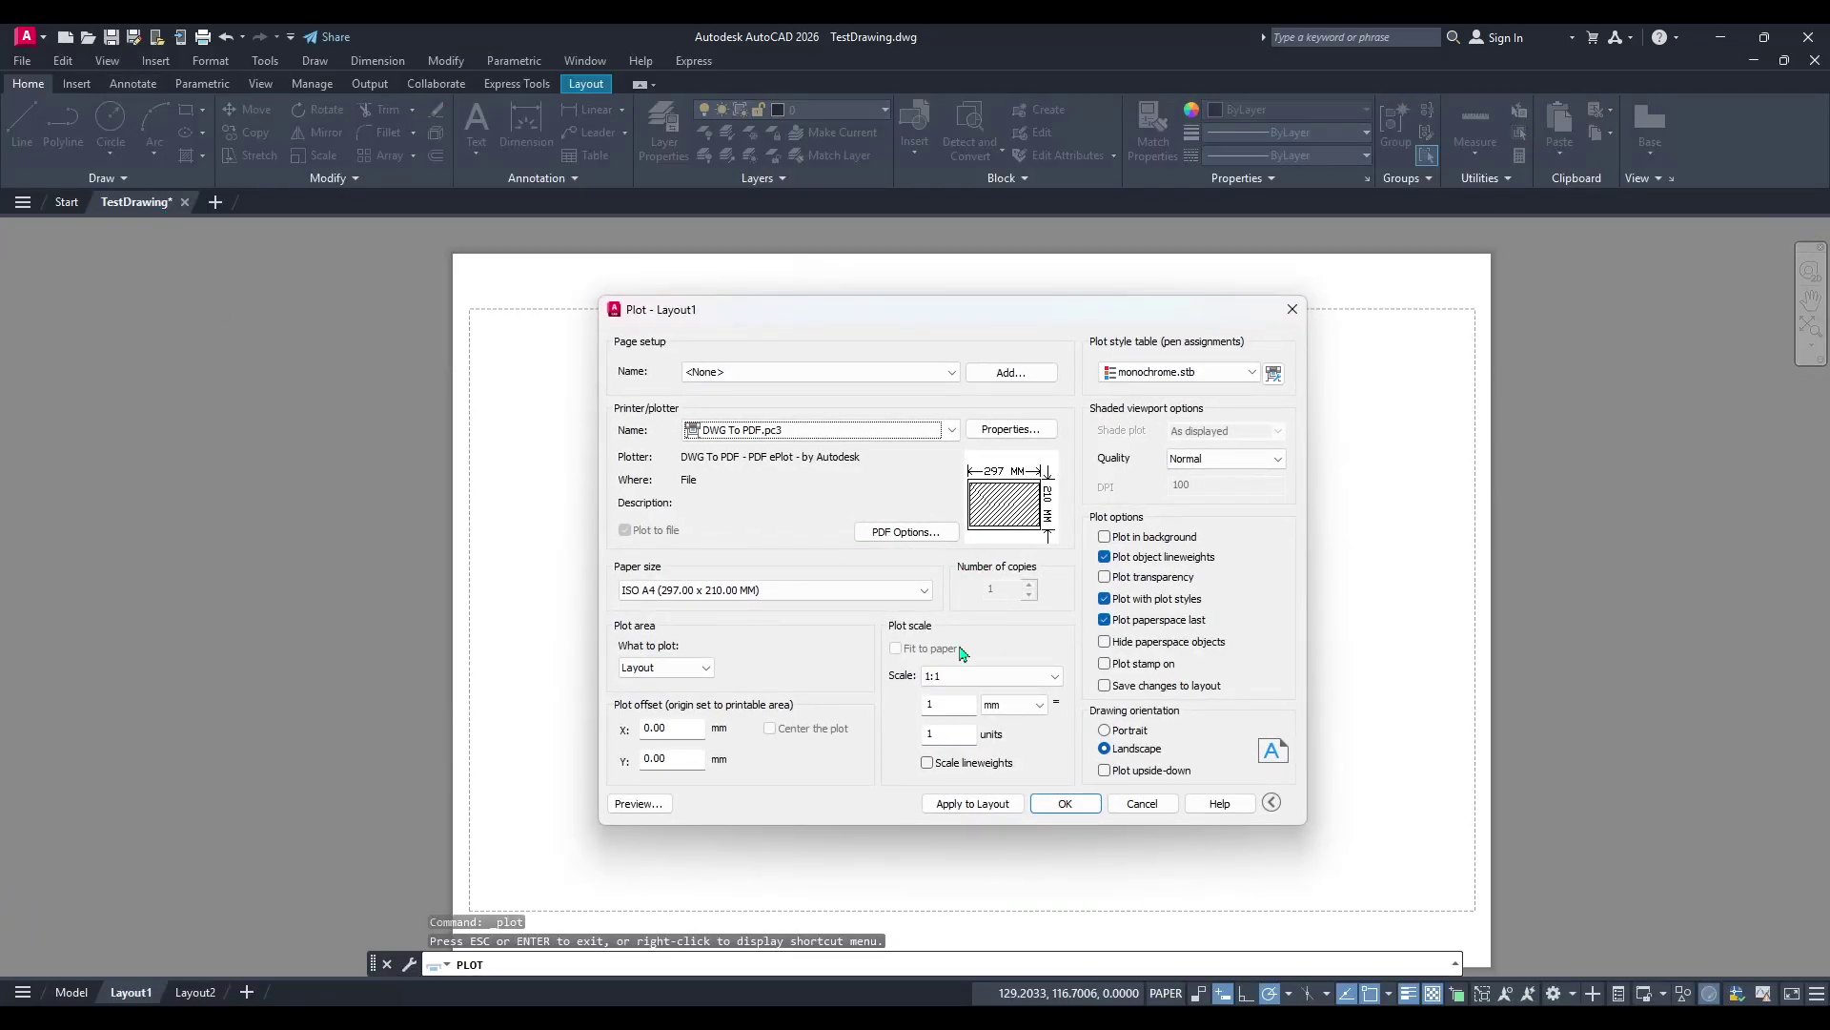
# Try the Brother DCP-T420W Printer and PublishToWeb JPG.pc3 plotters, reselect DWG To PDF.pc3, and cancel the plot
pyautogui.click(780, 431)
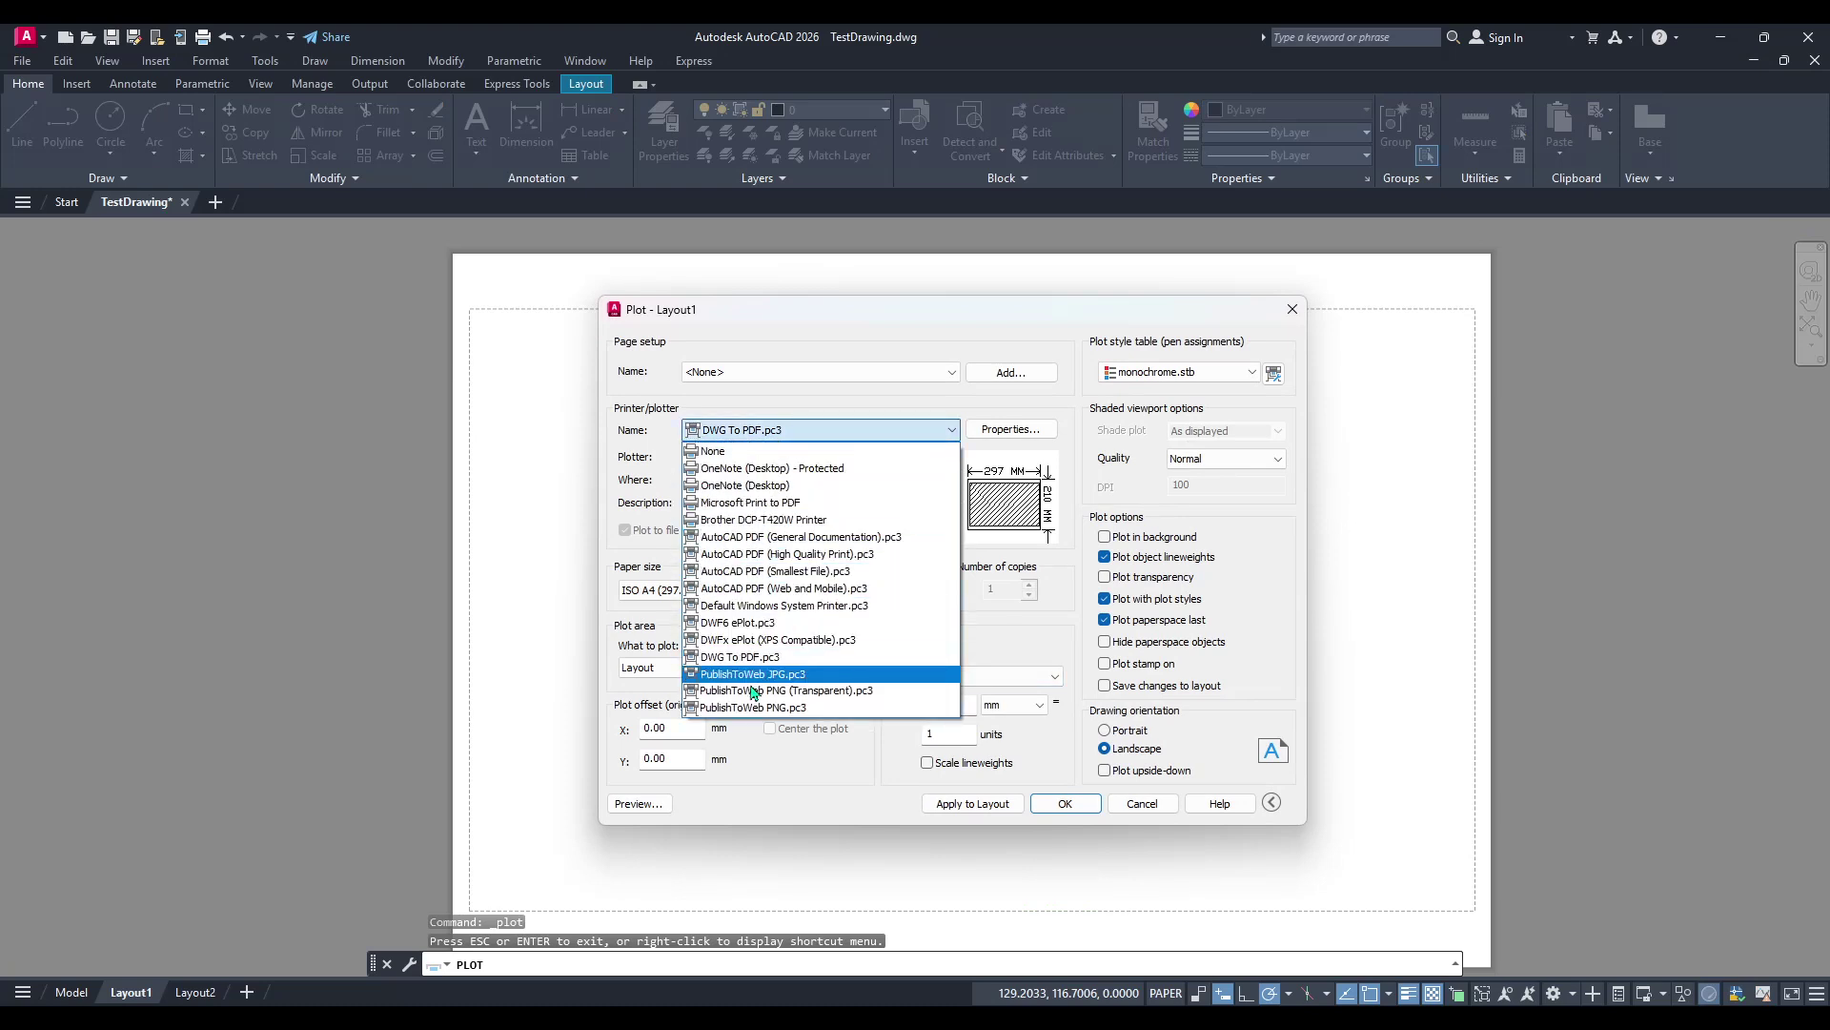
pyautogui.click(812, 521)
pyautogui.click(781, 431)
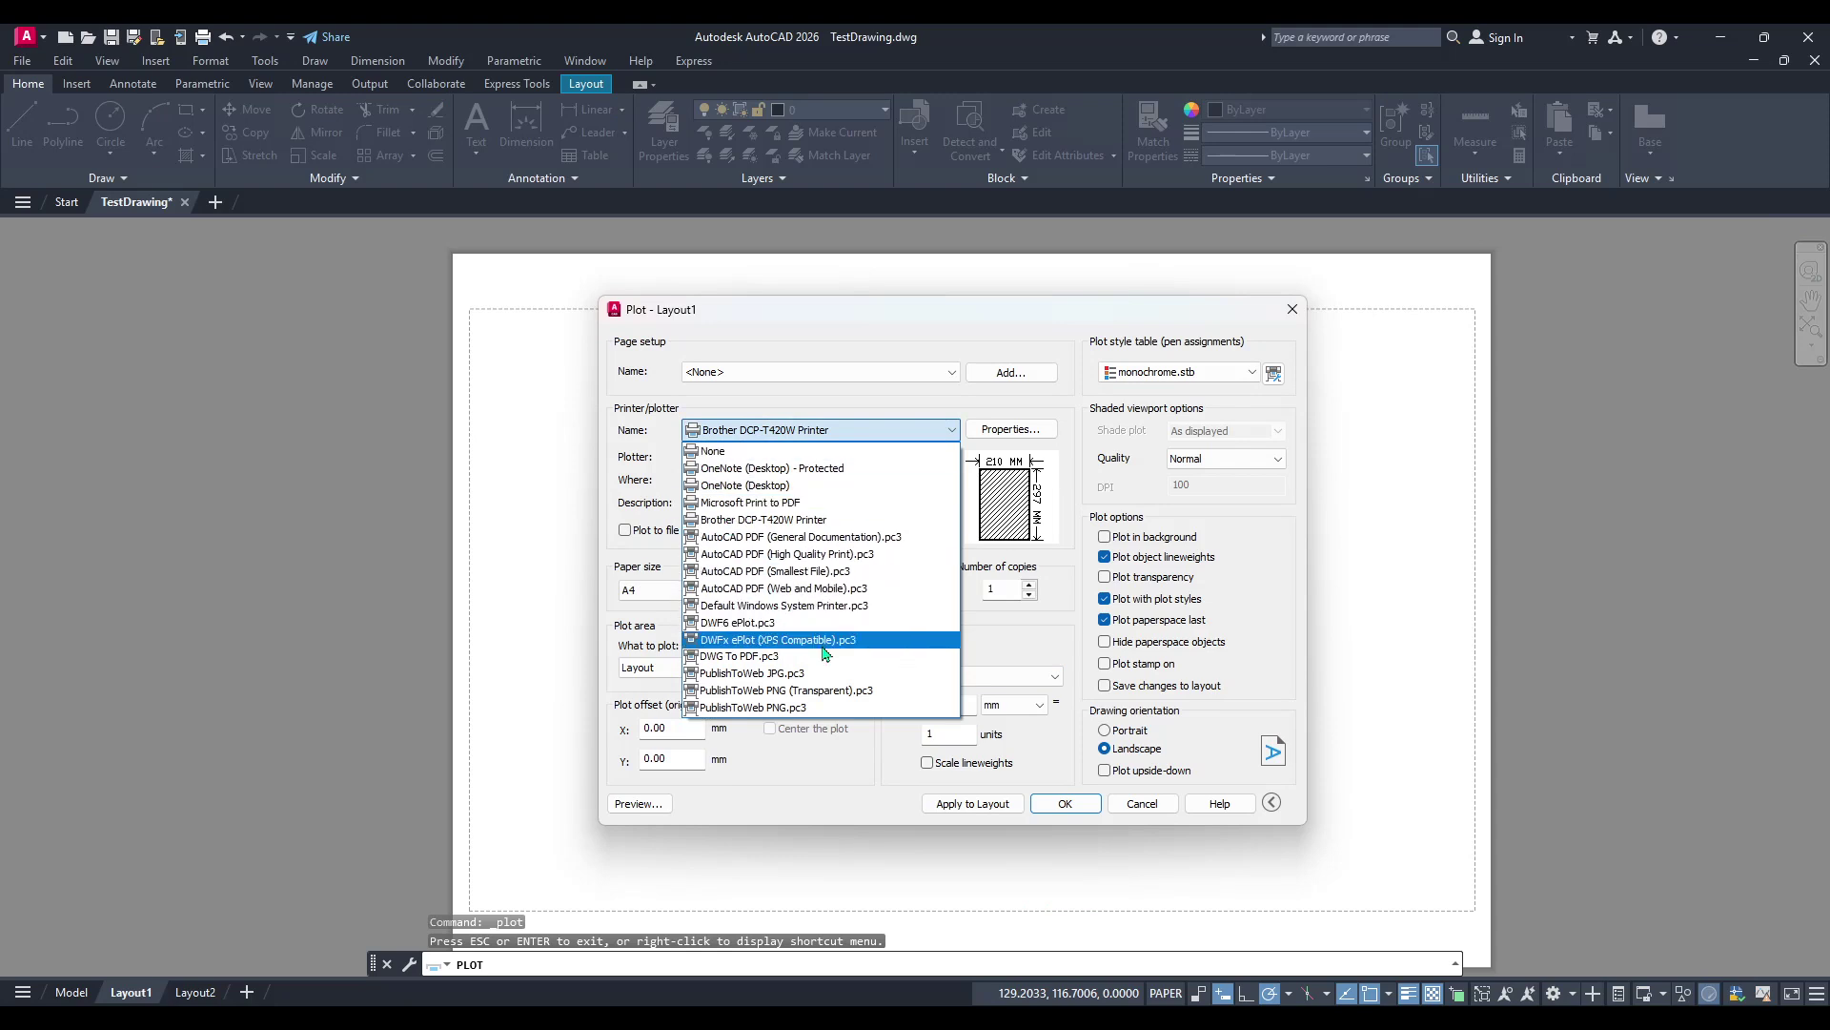
pyautogui.click(762, 673)
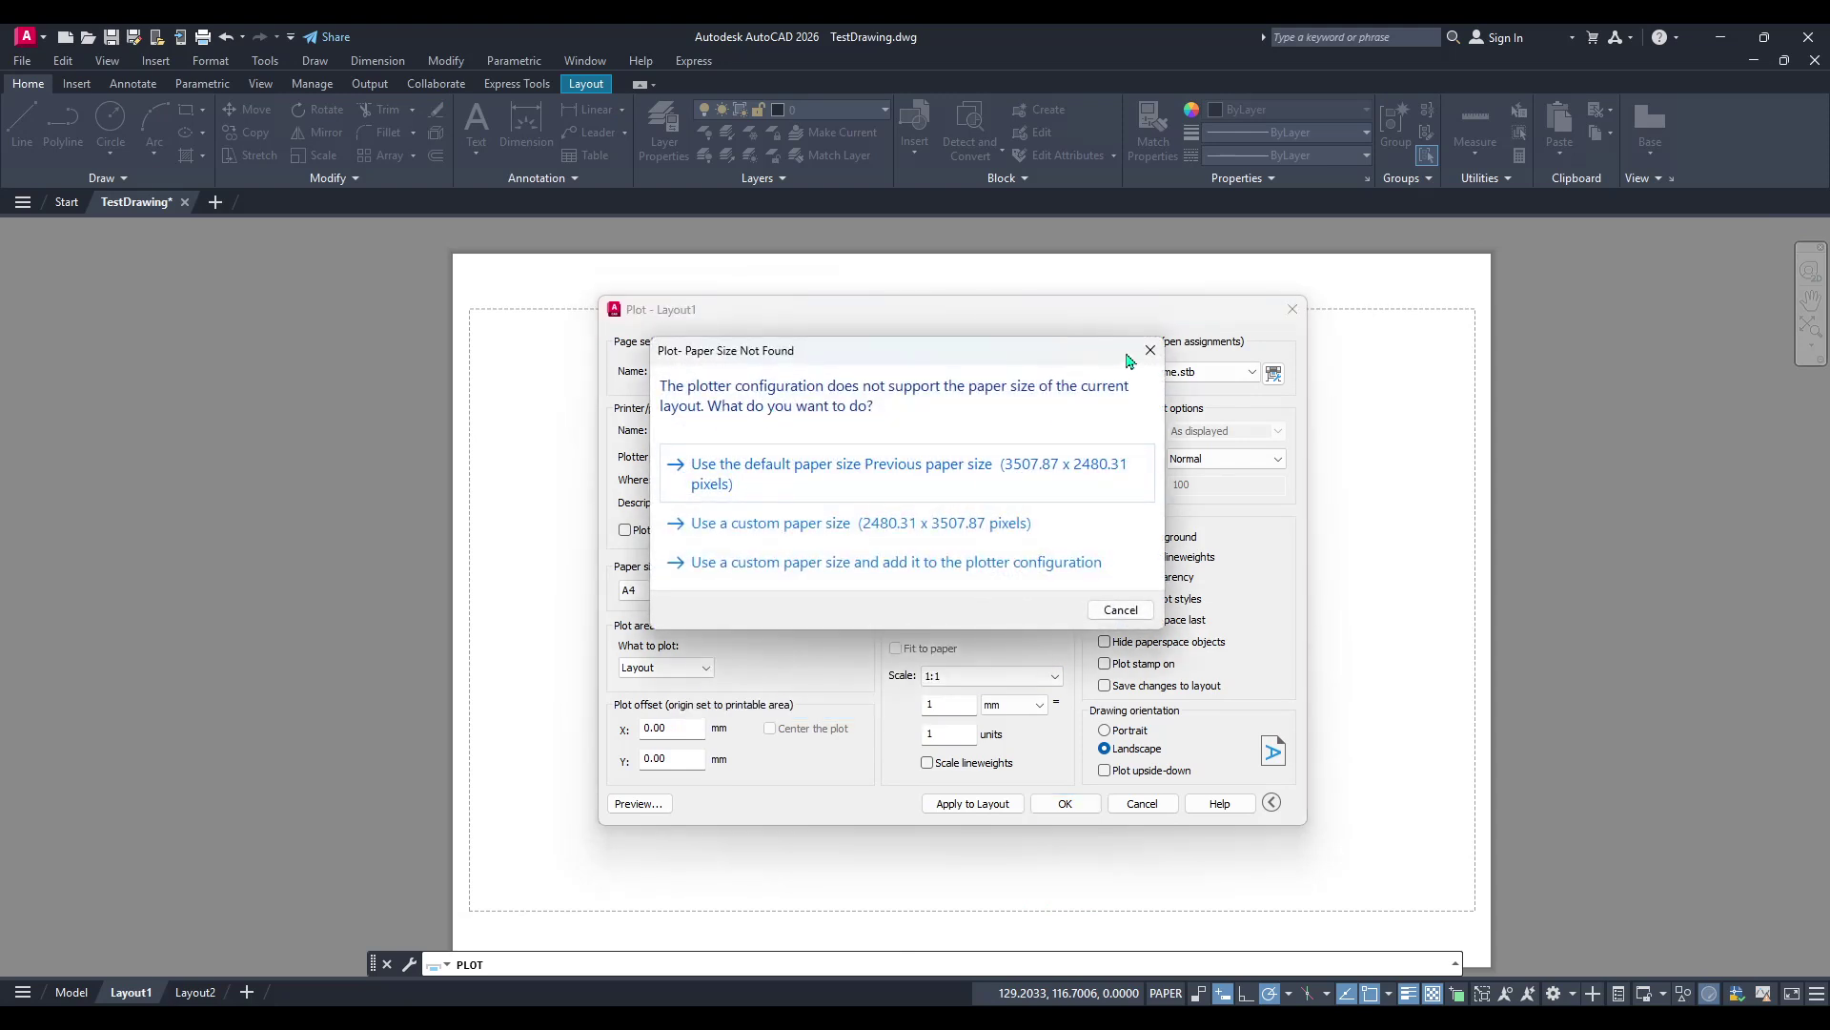
pyautogui.click(1151, 350)
pyautogui.click(822, 431)
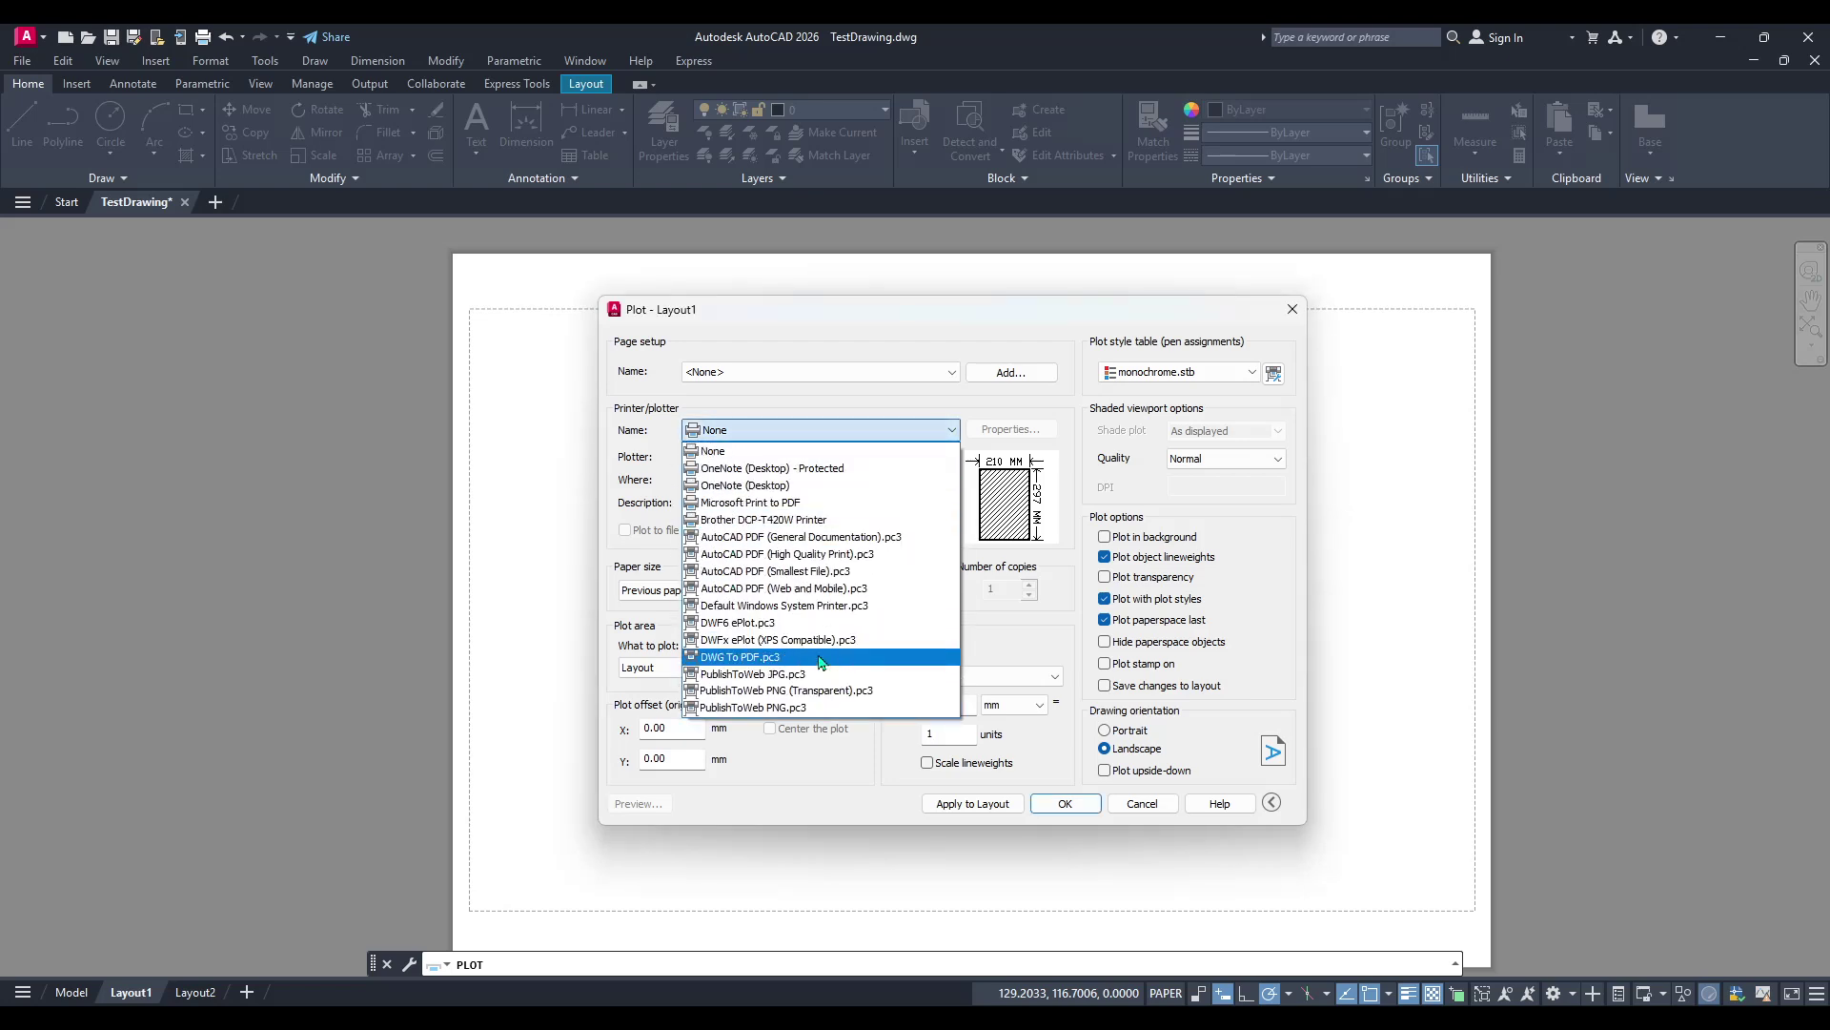
pyautogui.click(810, 658)
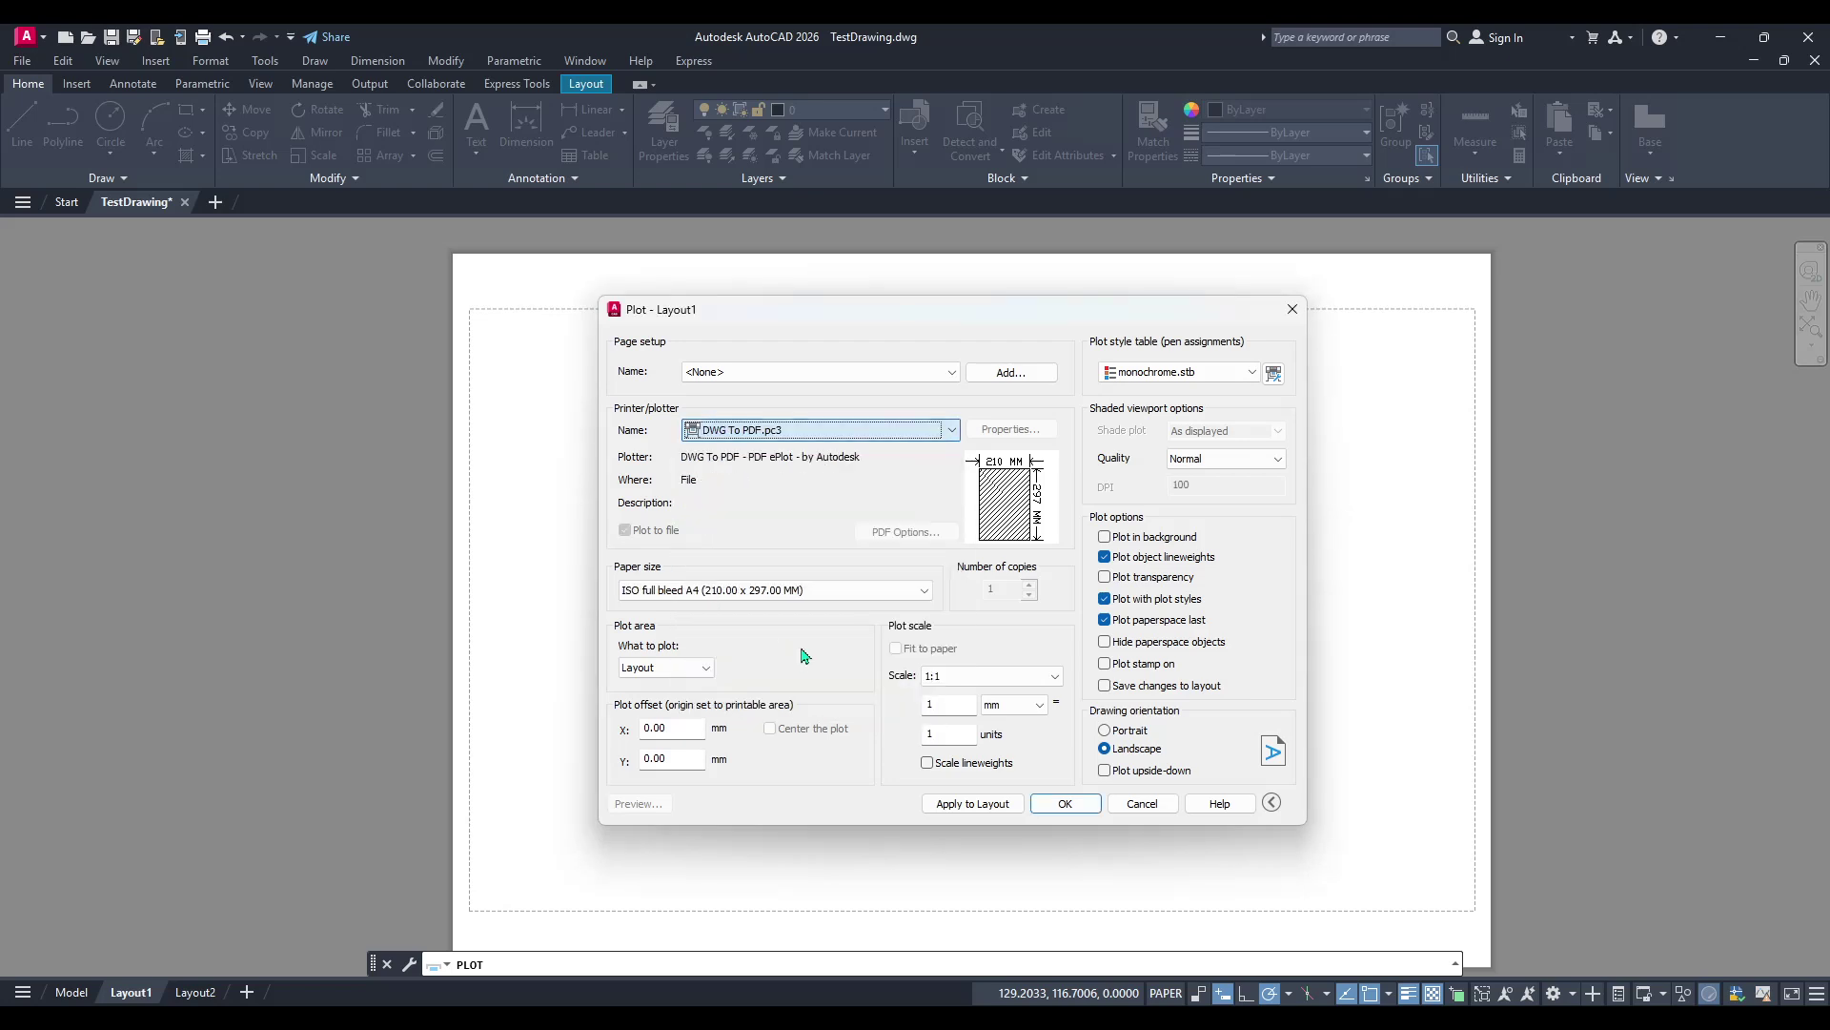
pyautogui.click(1143, 805)
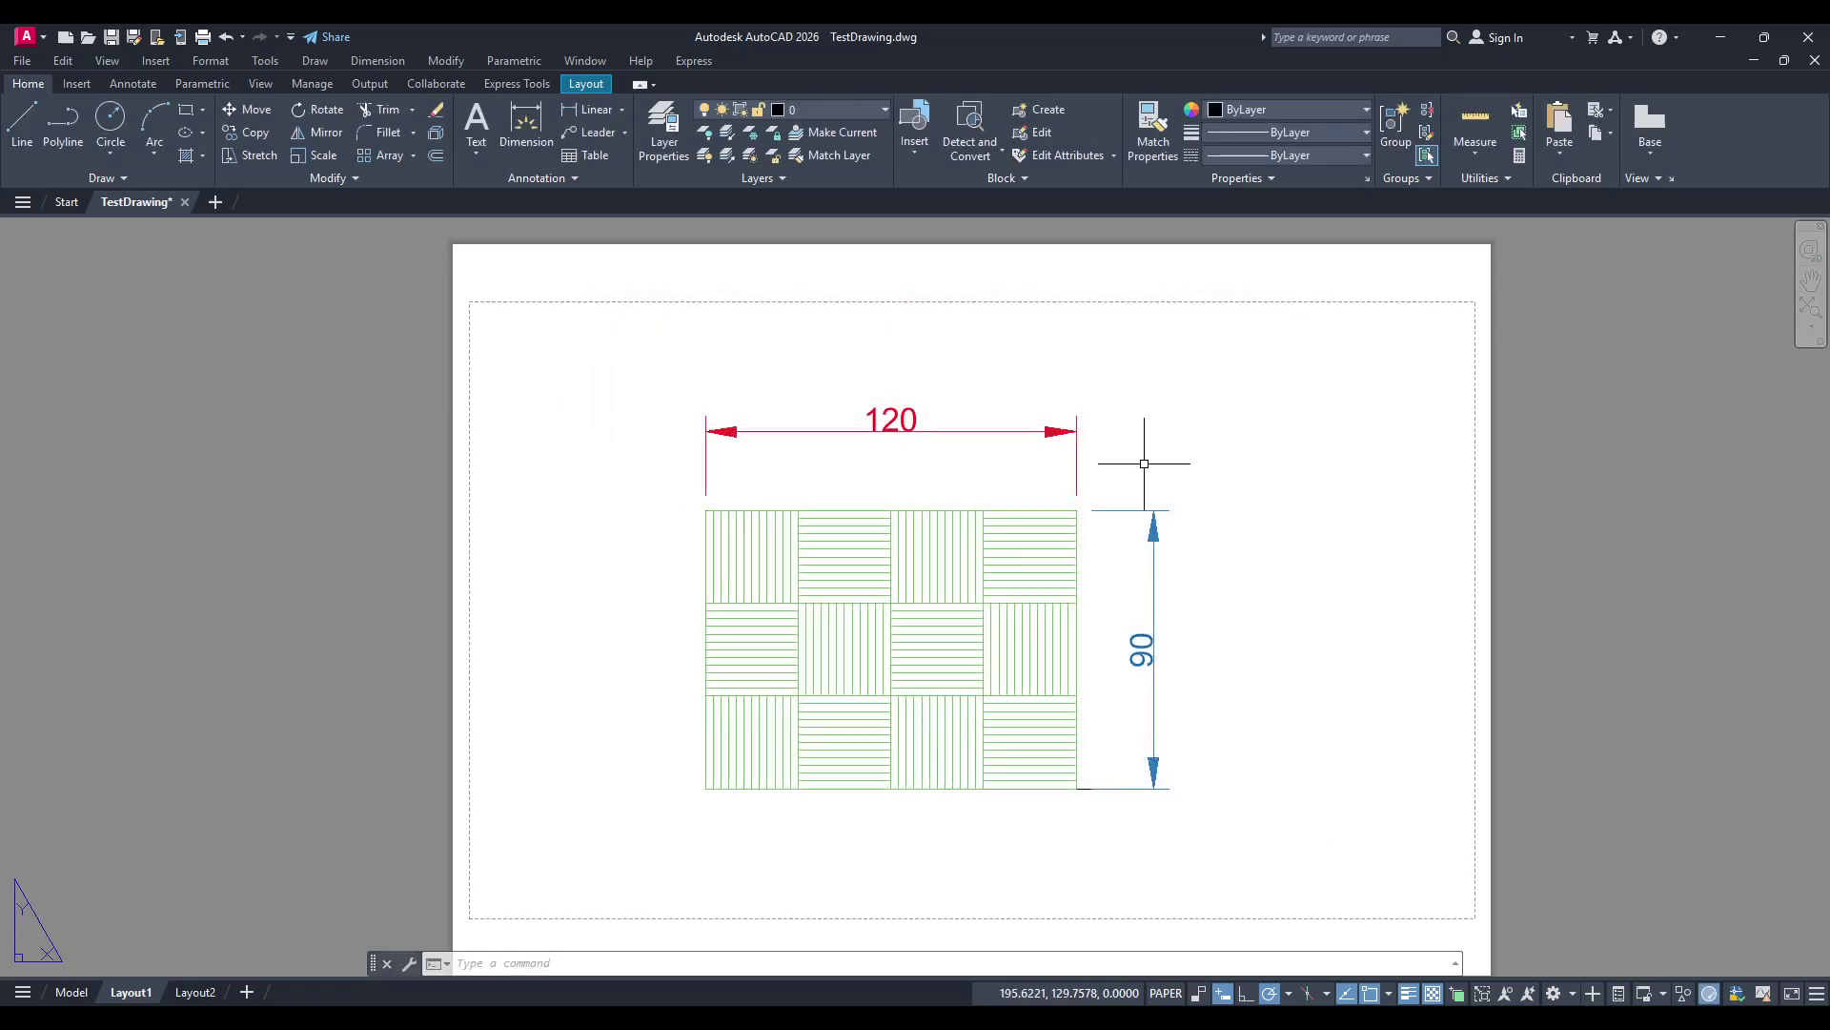
# Switch from Layout1 to model space
pyautogui.moveTo(948, 620); pyautogui.dragTo(932, 572, button='middle')
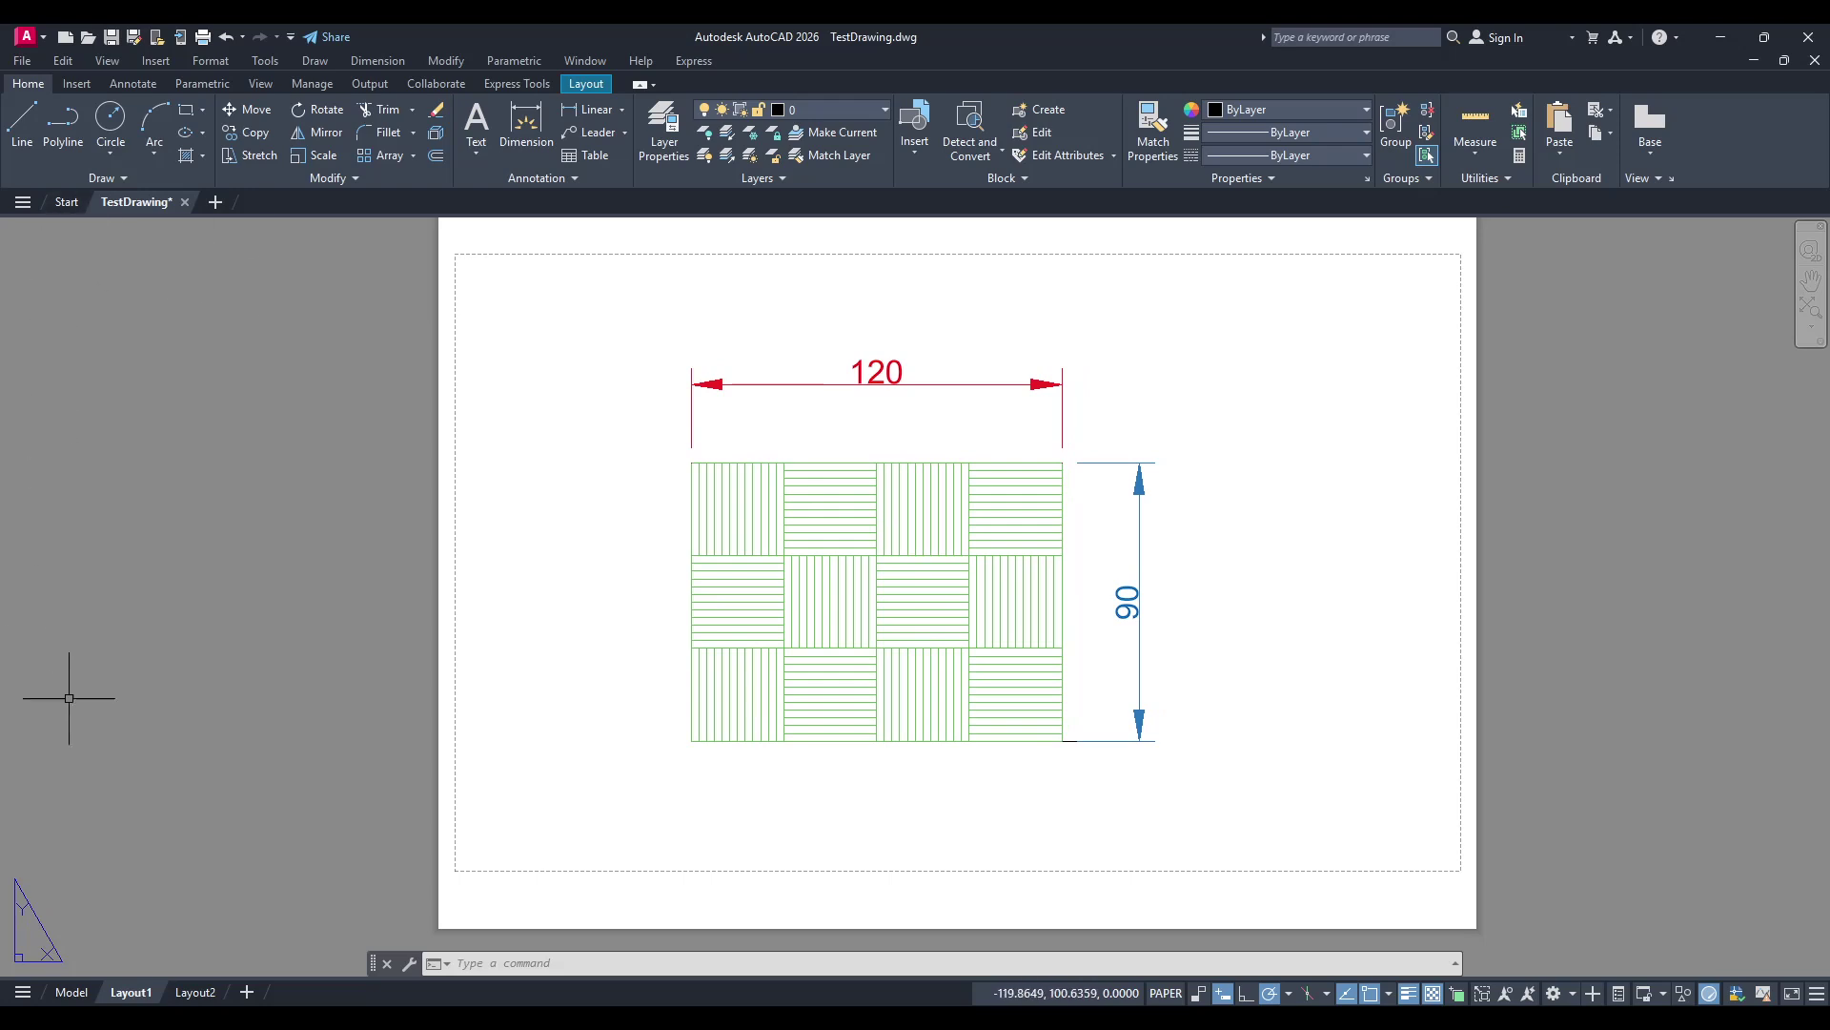
pyautogui.click(69, 992)
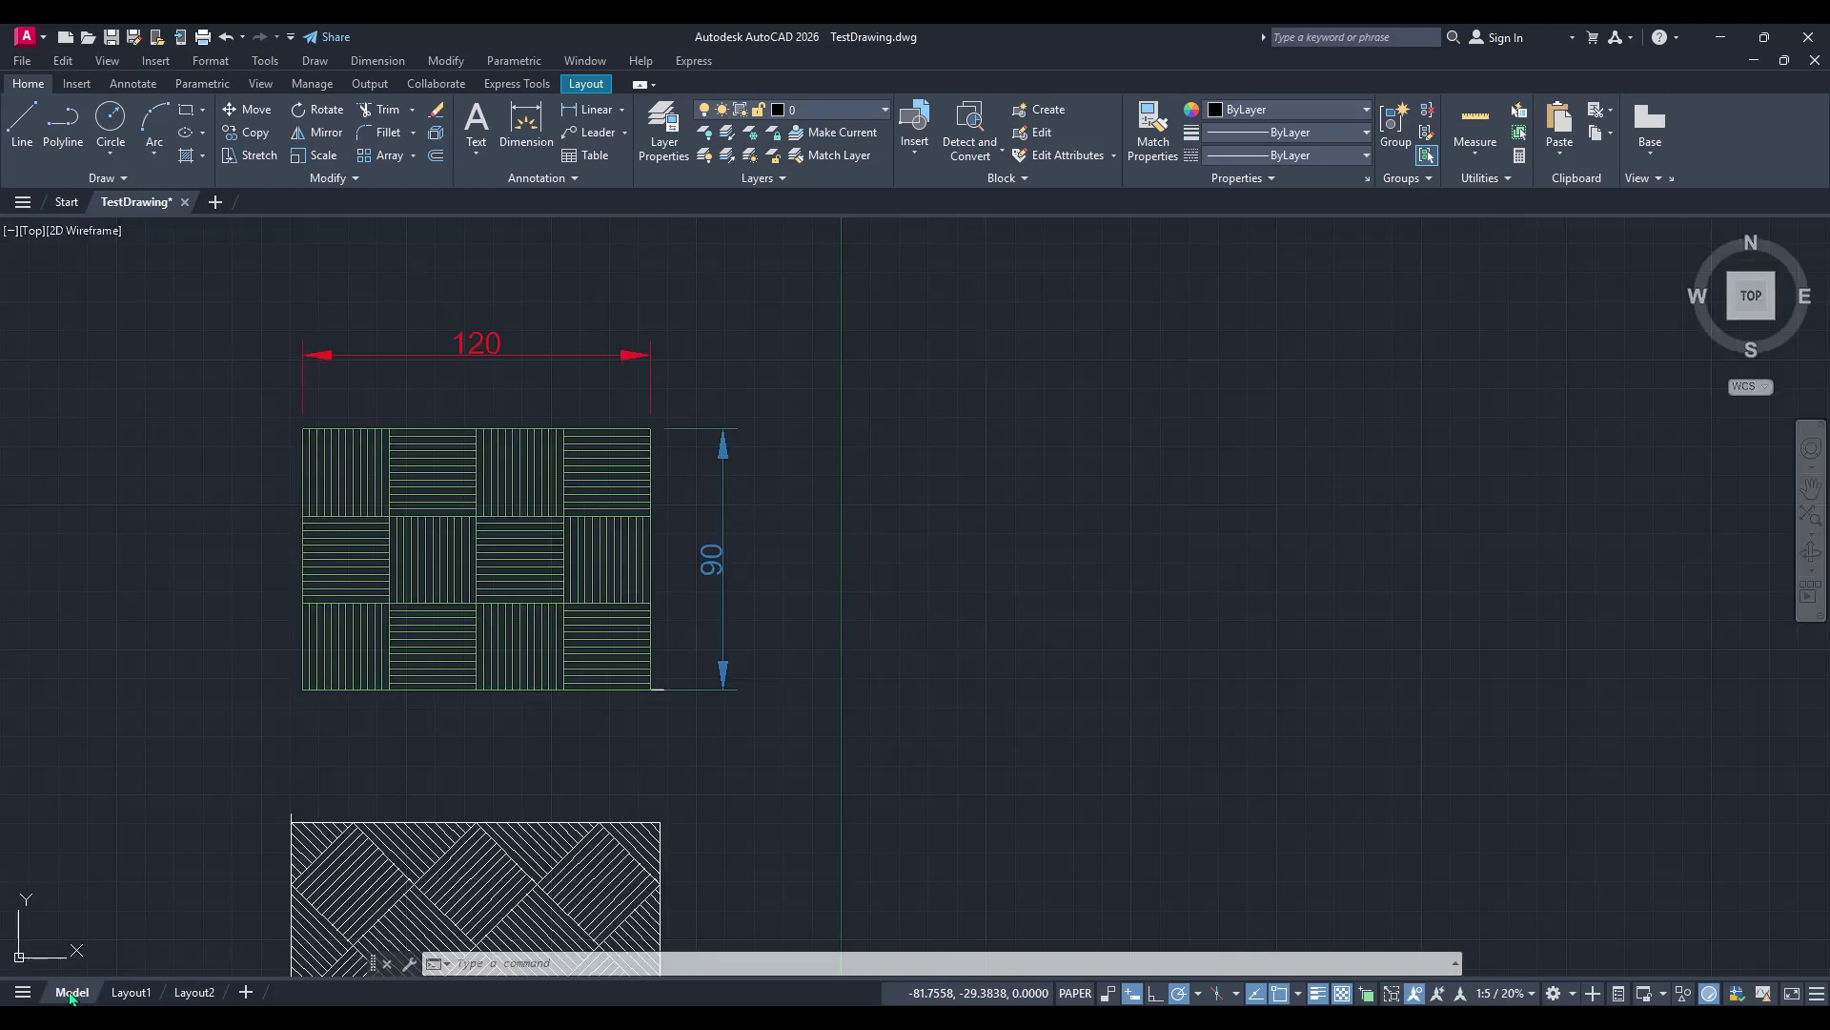
pyautogui.moveTo(613, 693); pyautogui.dragTo(901, 708, button='middle')
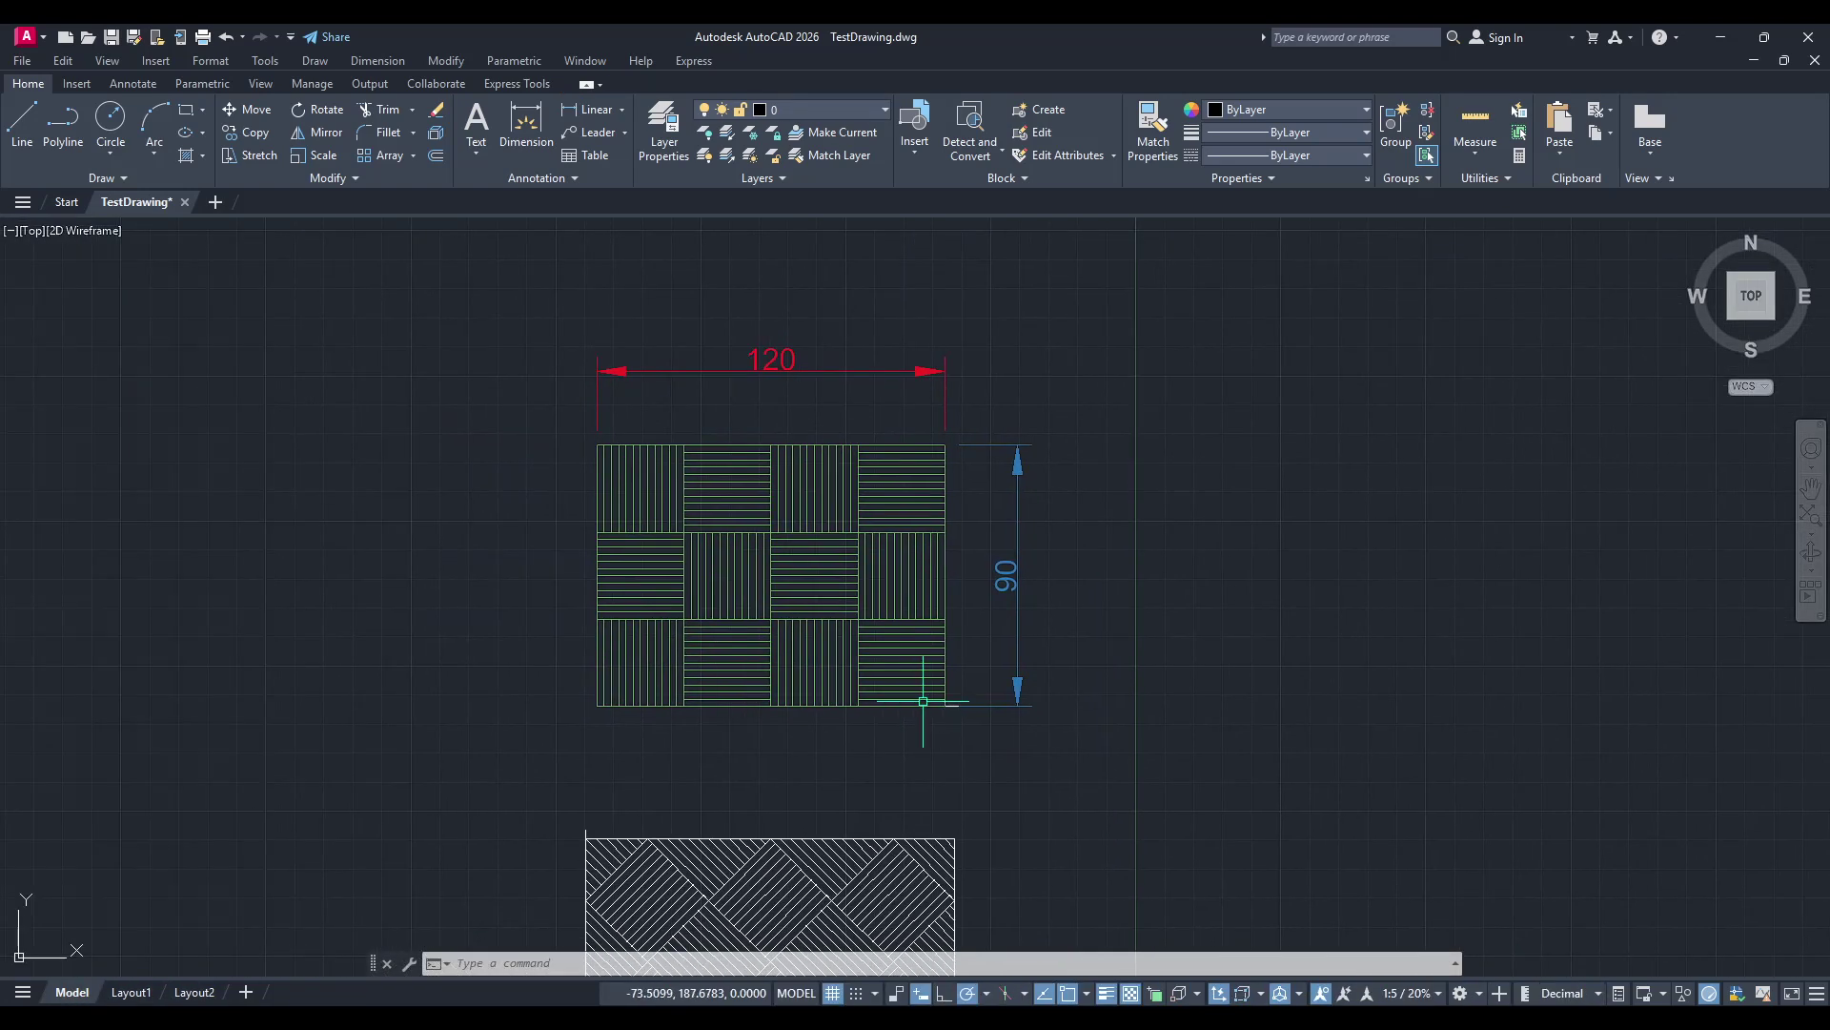
pyautogui.hotkey('ctrl', 'z')
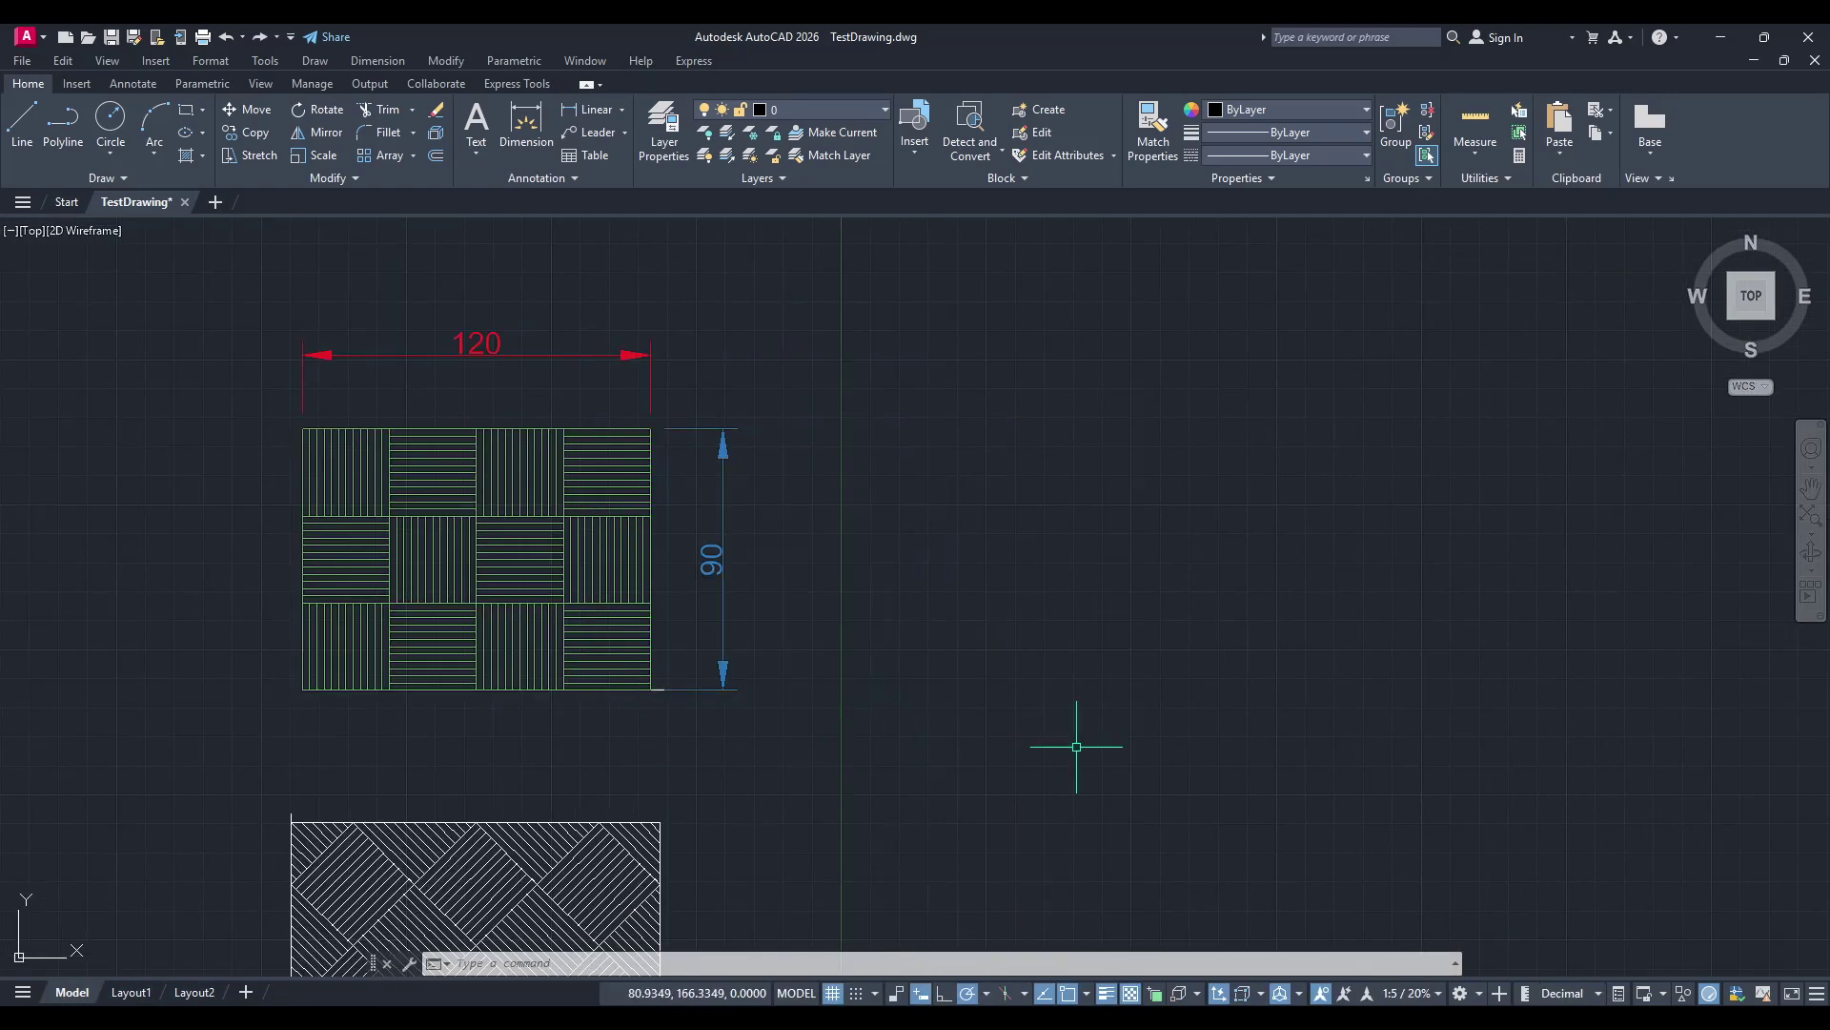